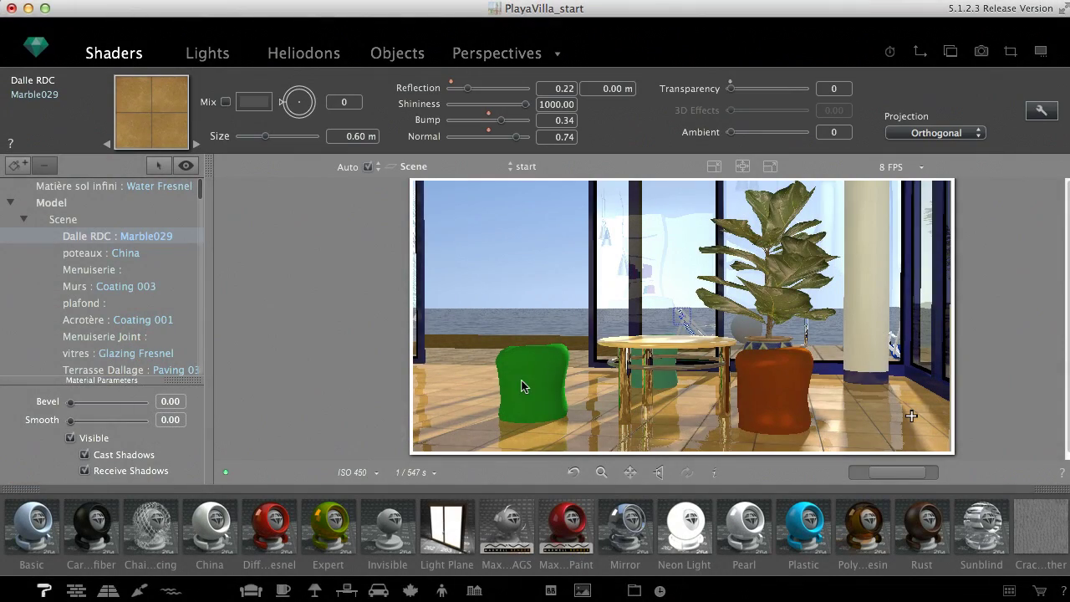
- Inspect the chairs, table top, Chromium leg and Aluminium hoop, then select the floor's Marble029 shader
click(521, 385)
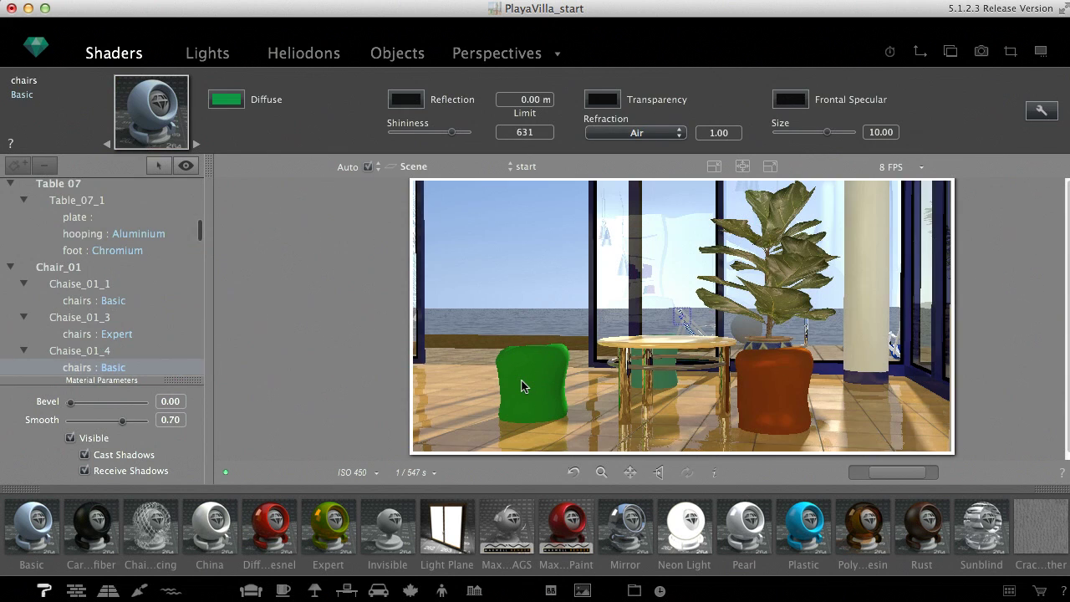
click(798, 370)
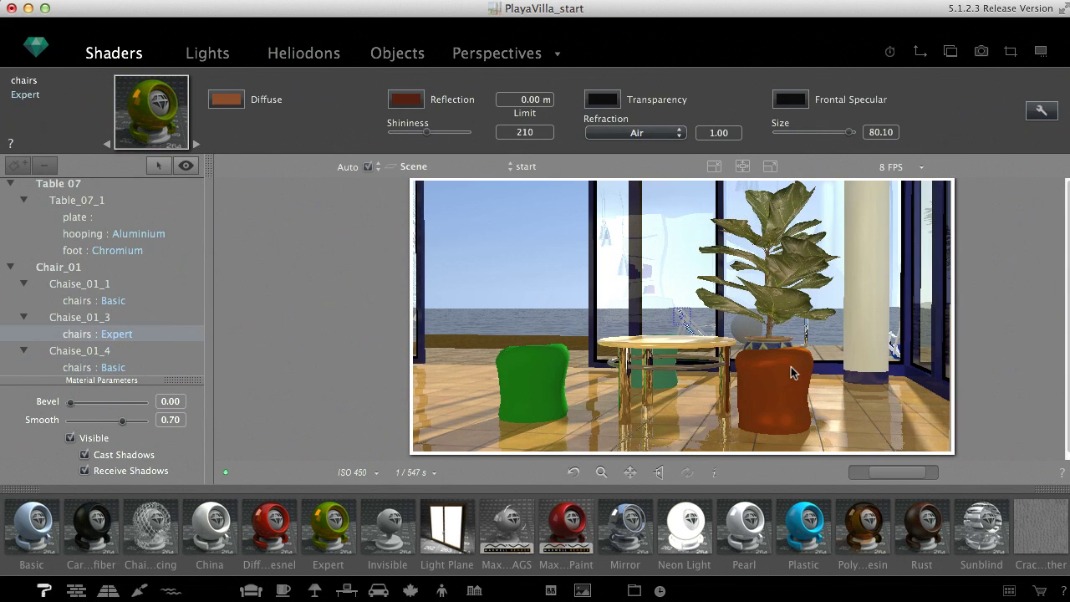
click(687, 352)
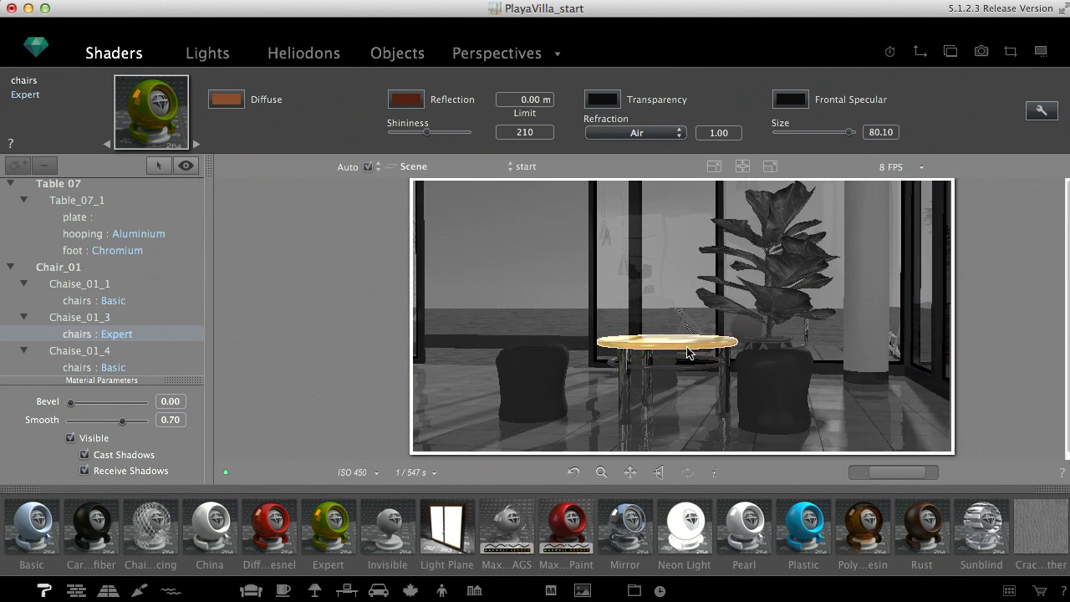
click(626, 388)
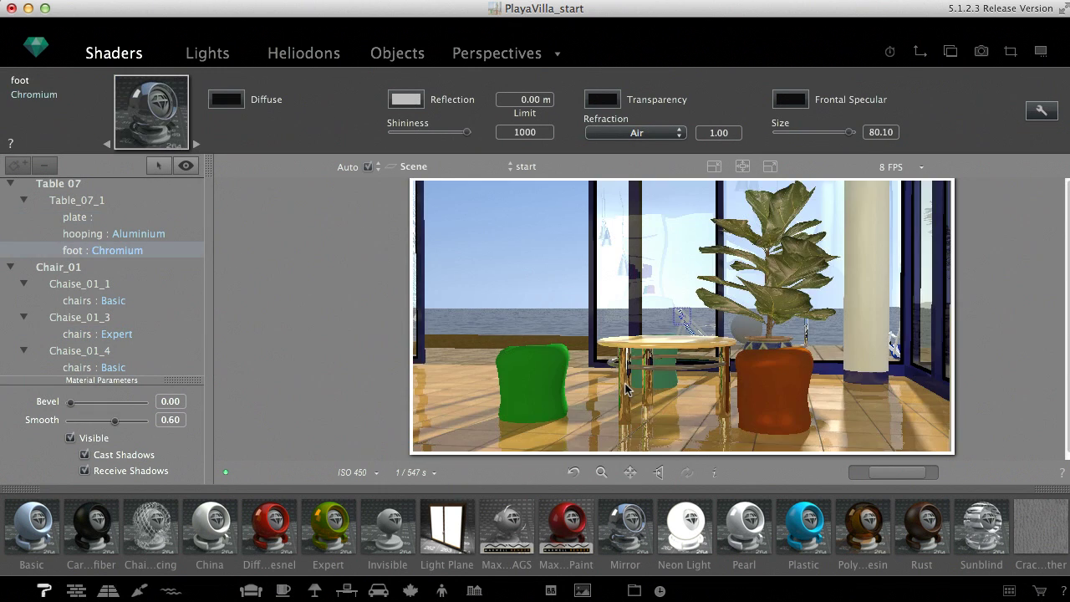
click(666, 373)
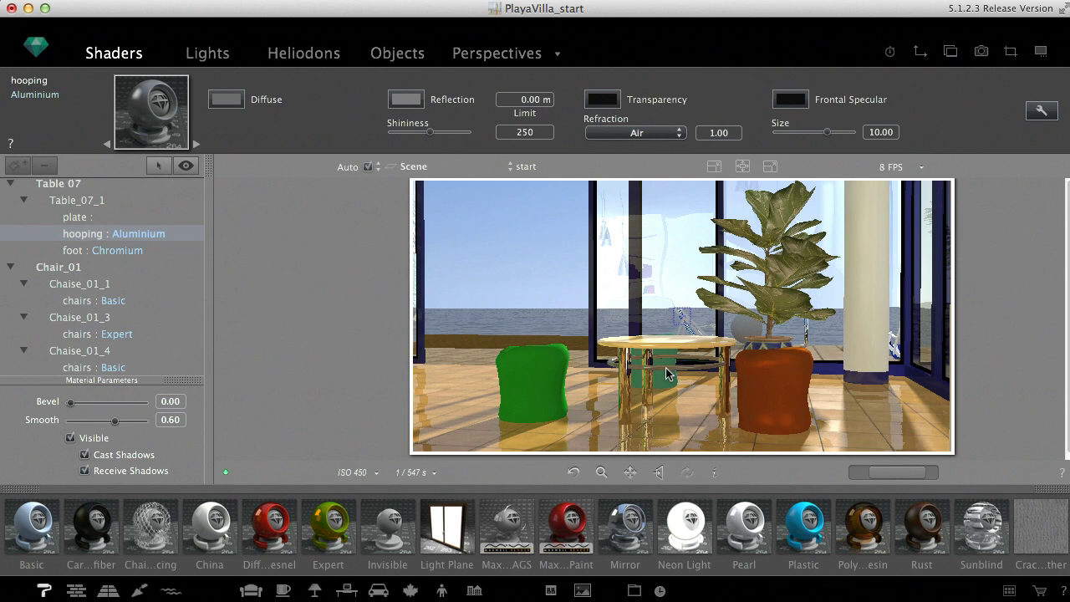
click(585, 435)
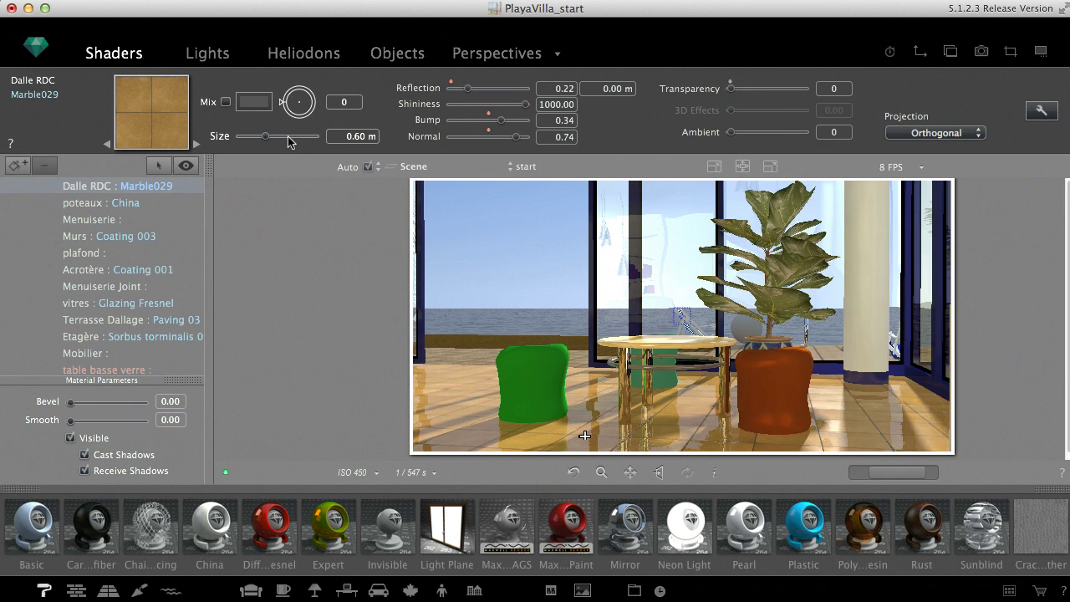
- Drag the floor's Marble029 Size slider from 0.60 m to 0.95 m
drag(288, 142, 294, 140)
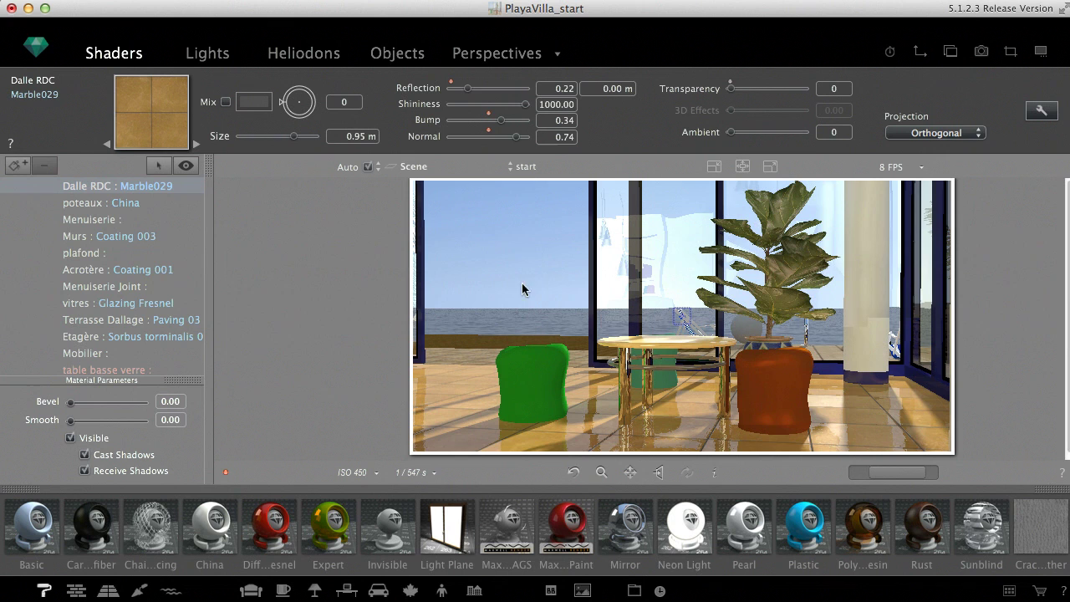
- Switch to the Fresnel exterior view and set the water's Fresnel Transition to 1.57
click(526, 168)
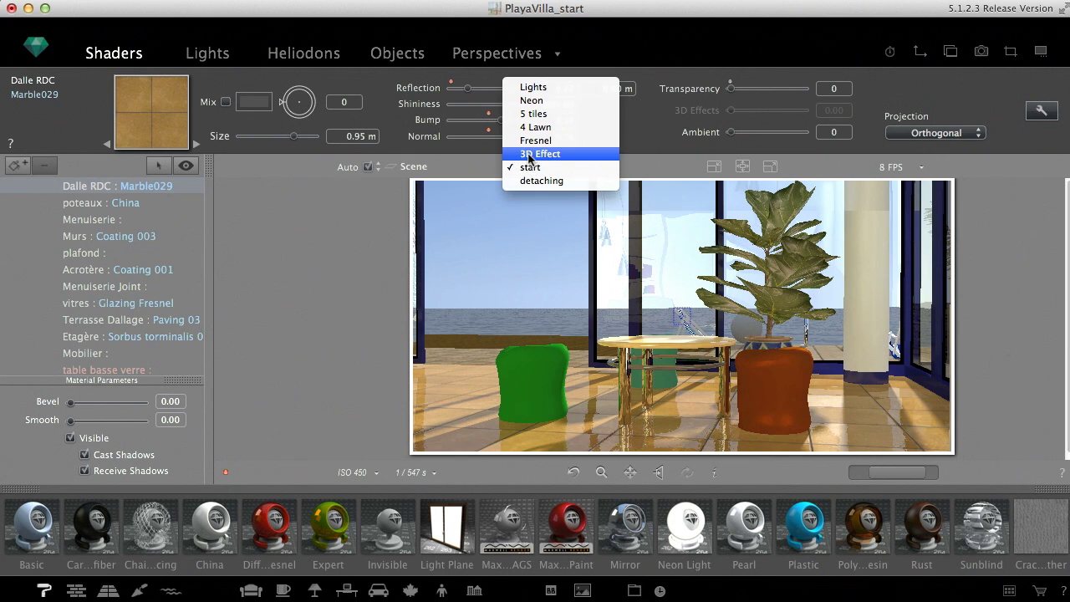
click(530, 142)
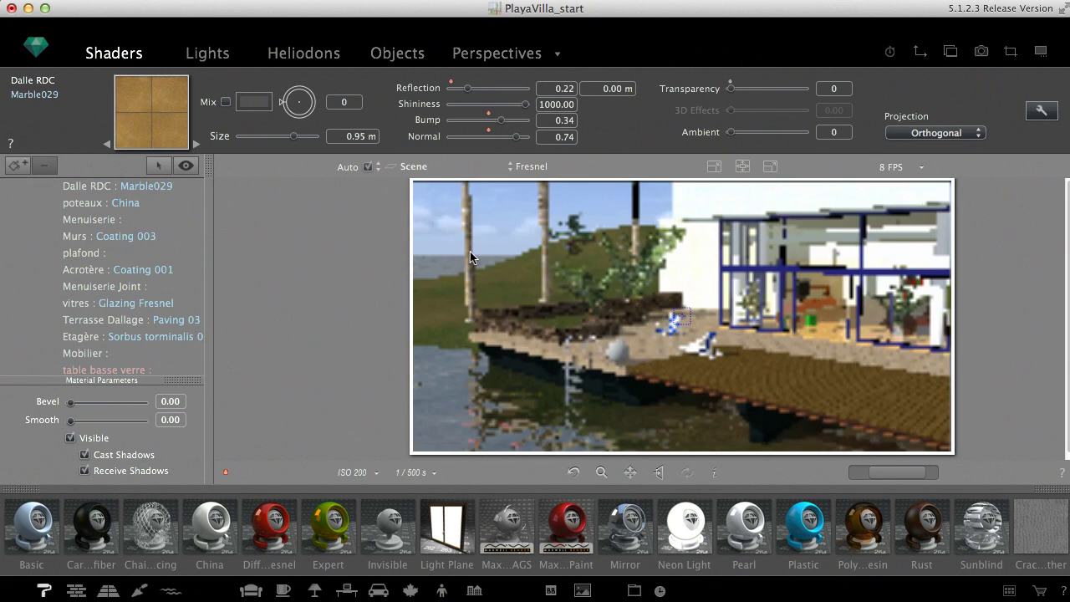
click(507, 426)
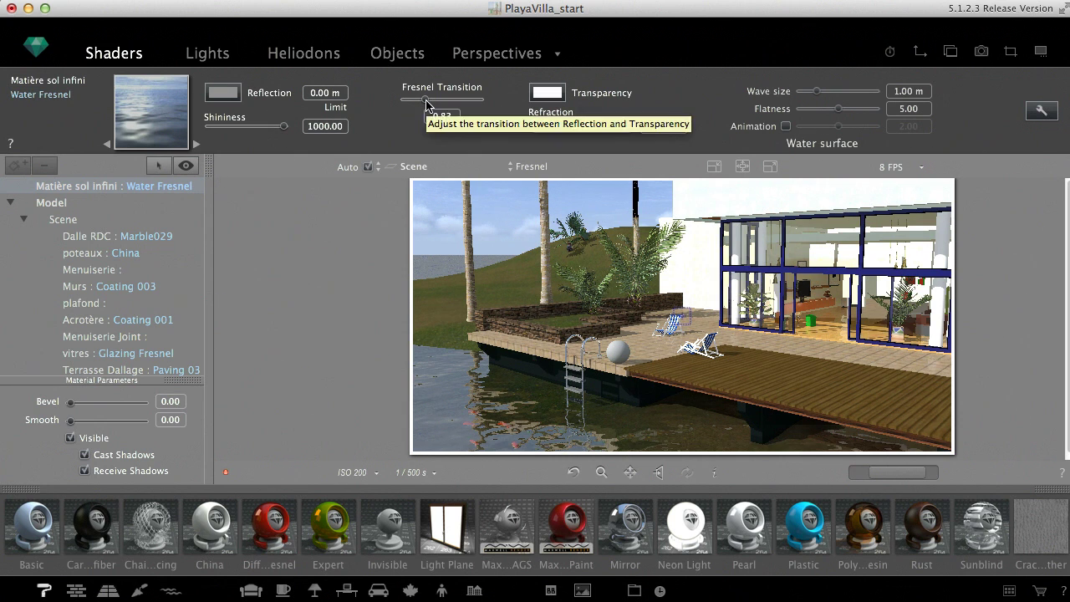
drag(426, 103, 401, 105)
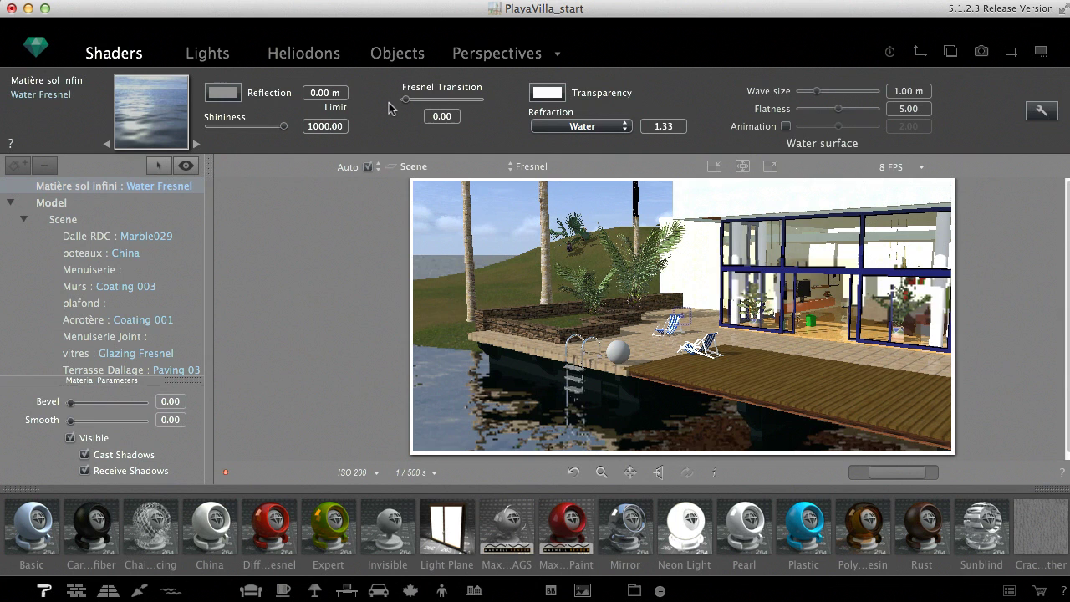
drag(437, 101, 470, 105)
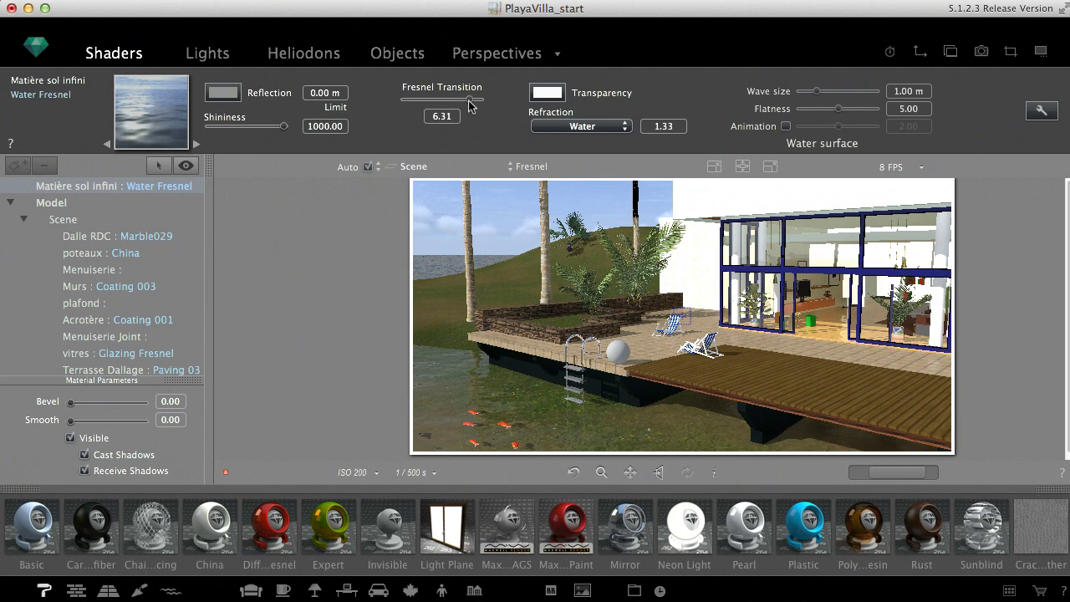
click(436, 101)
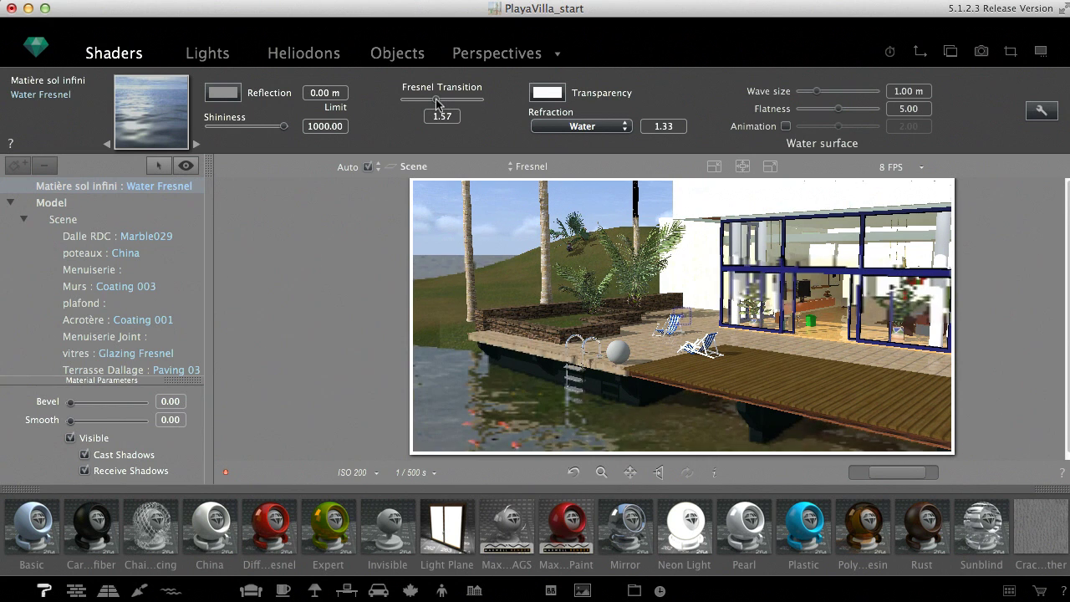
- Set the window glazing's Fresnel Transition to 0.69, keeping Glass as refraction material
click(819, 241)
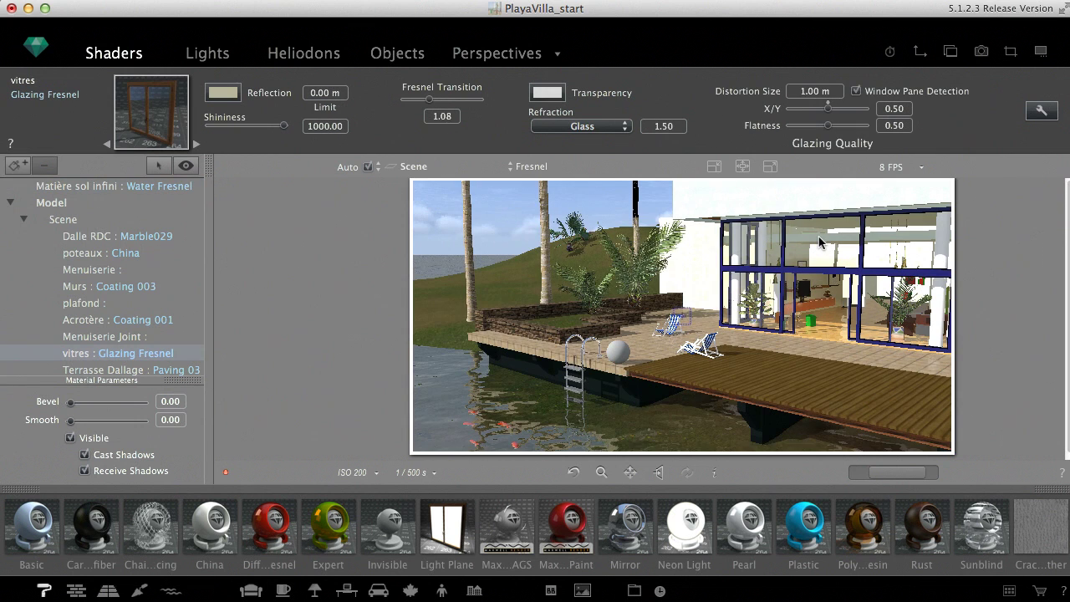
click(410, 99)
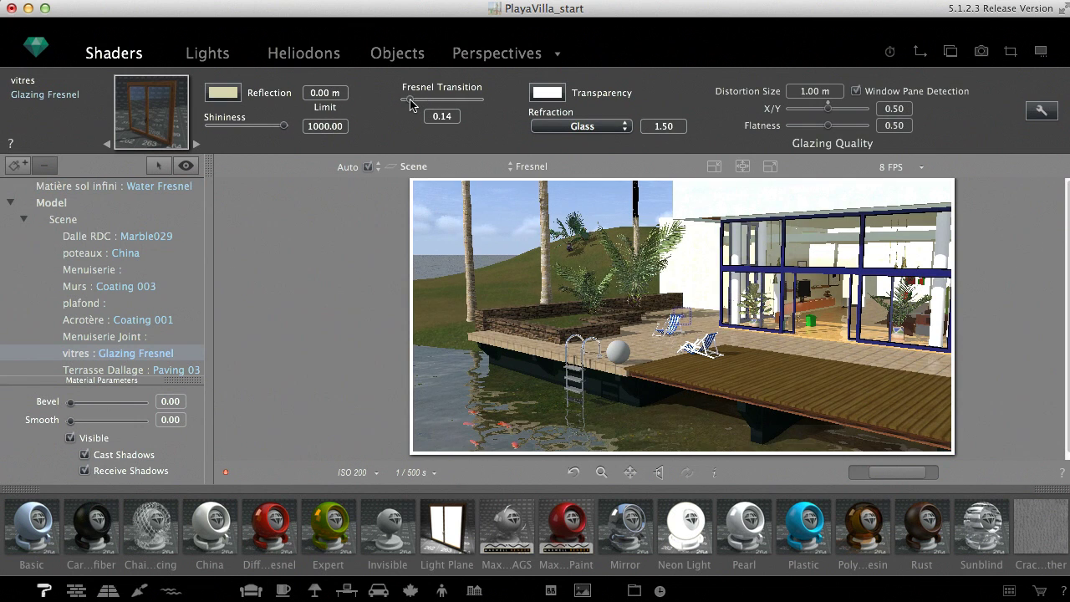
drag(410, 99, 436, 101)
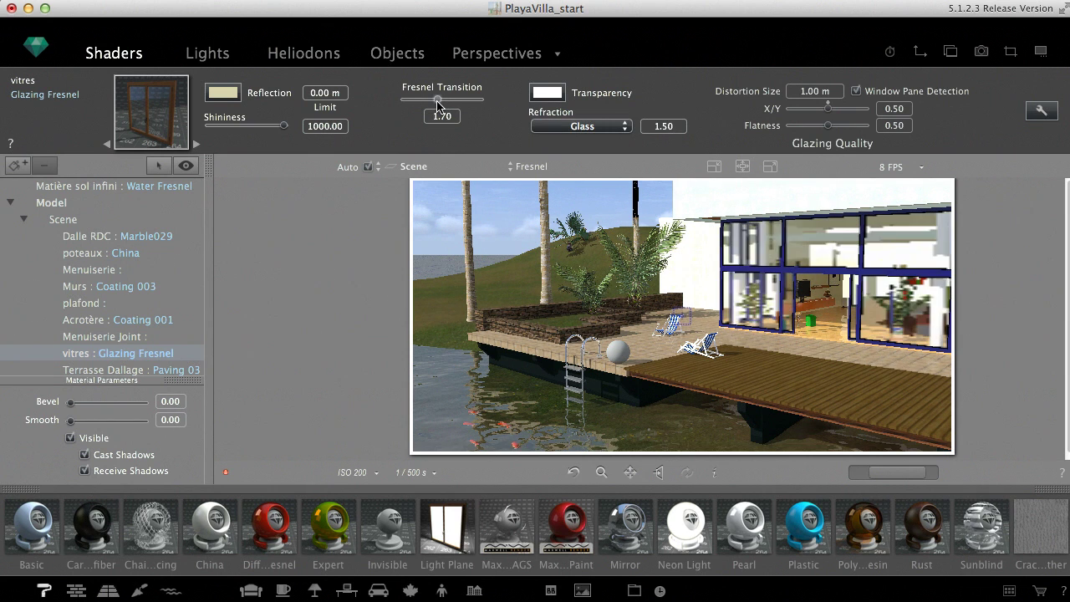
drag(436, 101, 422, 100)
click(558, 127)
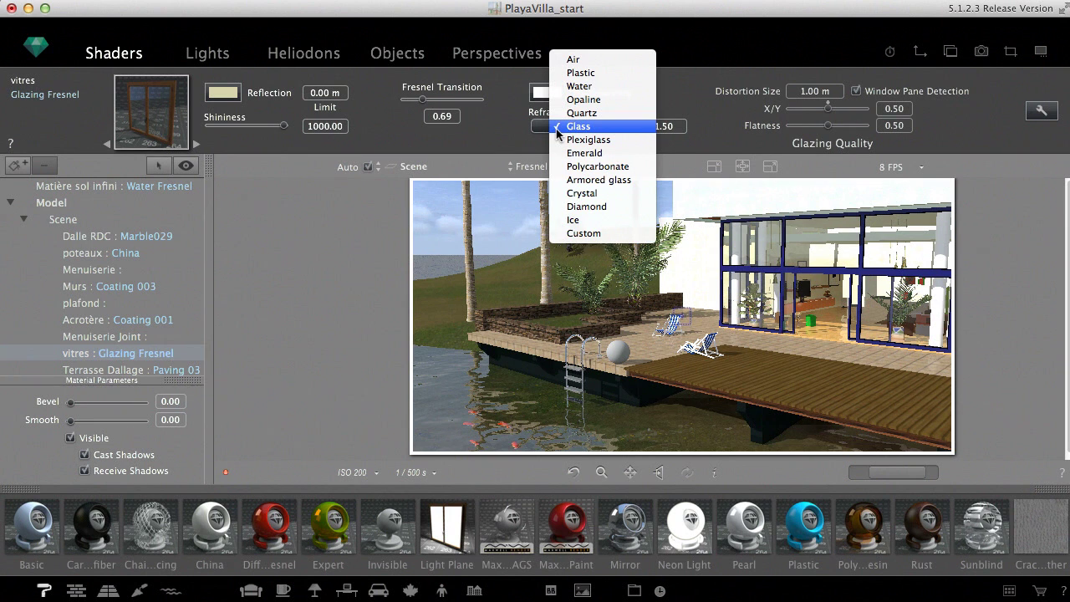
click(558, 129)
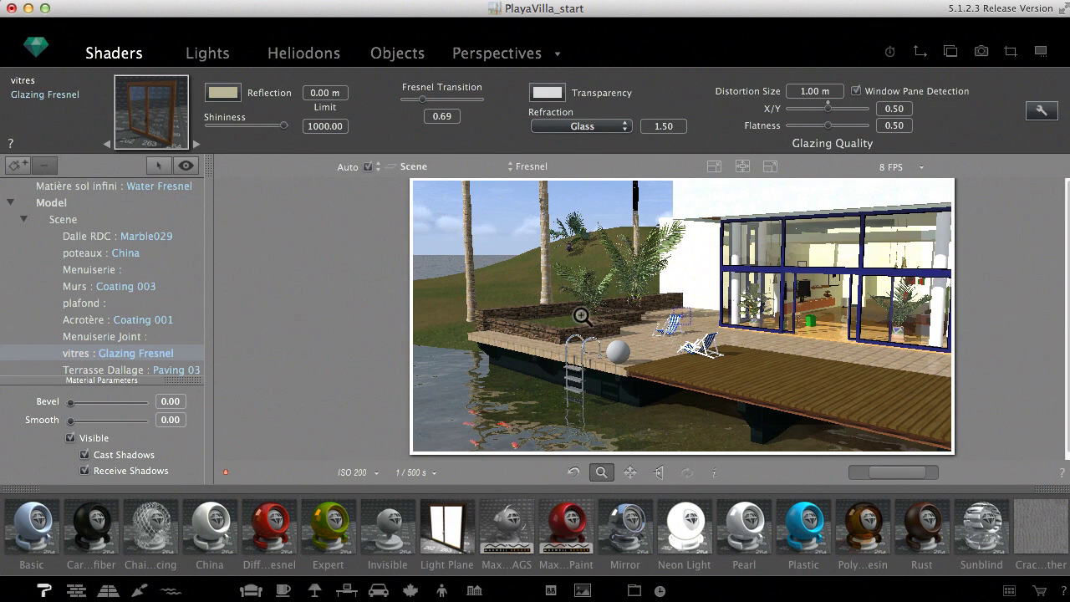
- Apply Diffuse Fresnel to the ball with magenta reflection and orange diffuse colours
scroll(654, 396, up, 3)
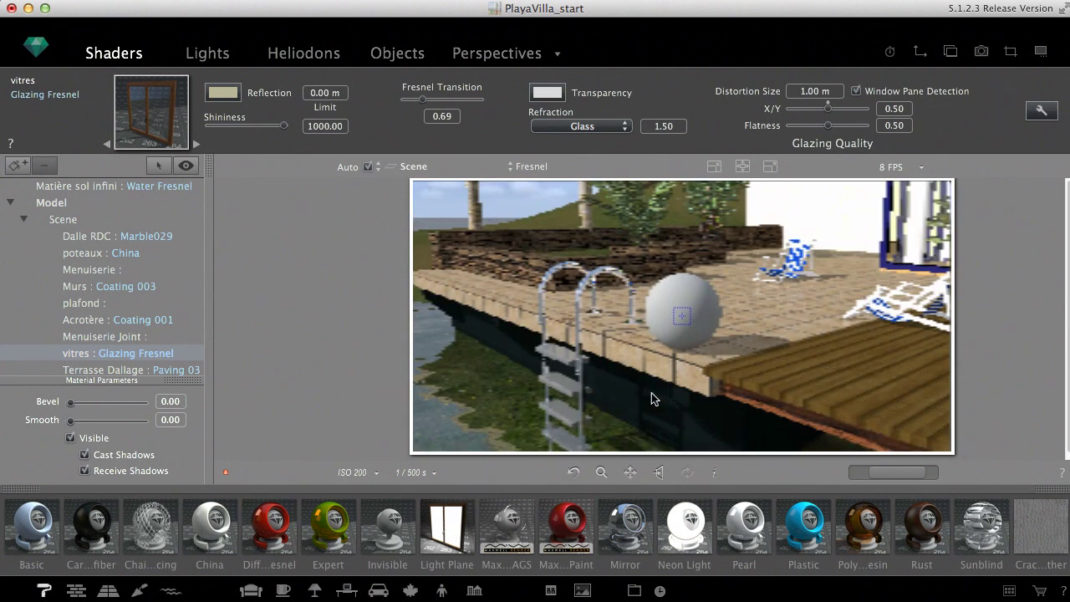
drag(269, 526, 674, 304)
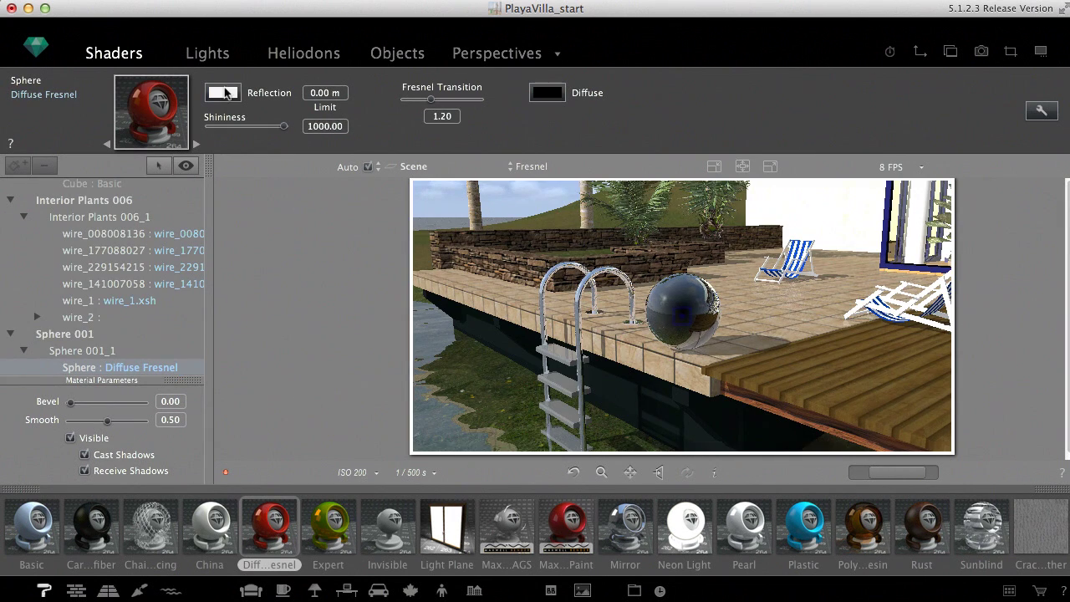
click(215, 94)
click(337, 432)
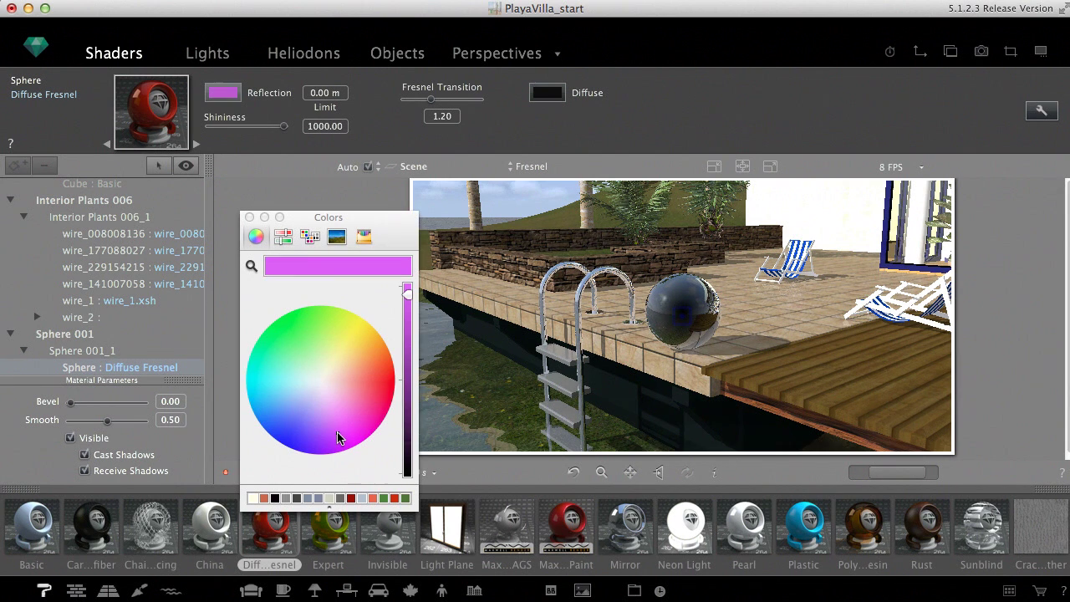
click(543, 93)
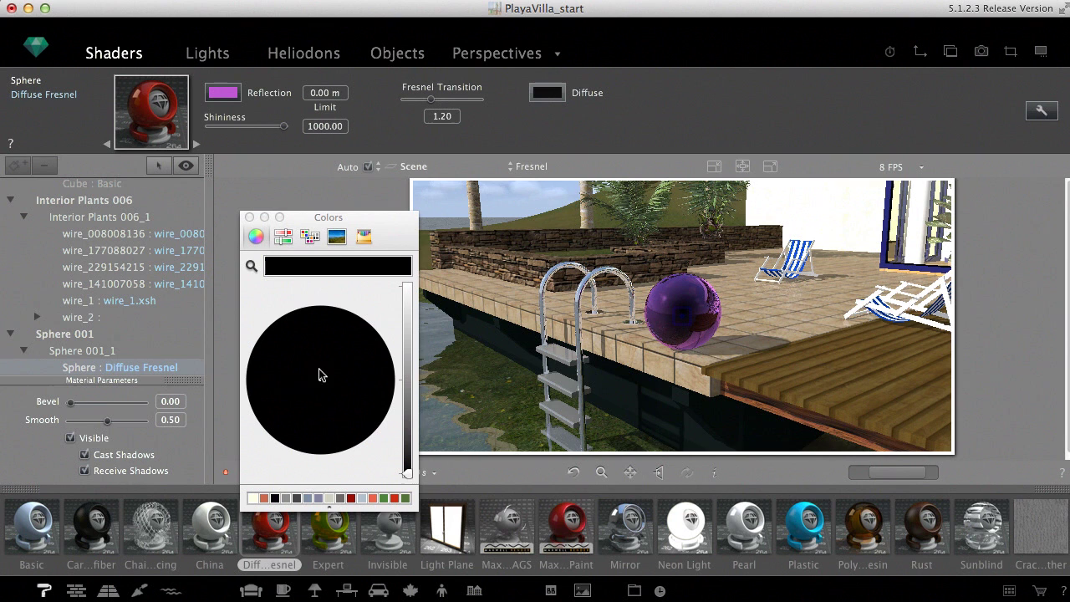
click(408, 374)
click(376, 352)
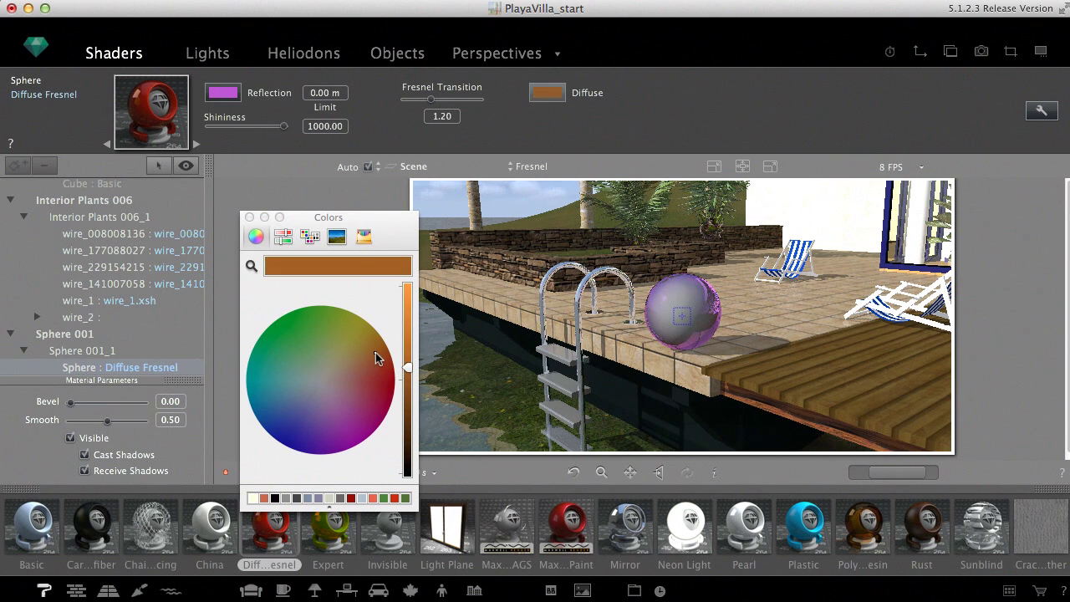
- Set the ball's Fresnel Transition to 1.52
click(405, 99)
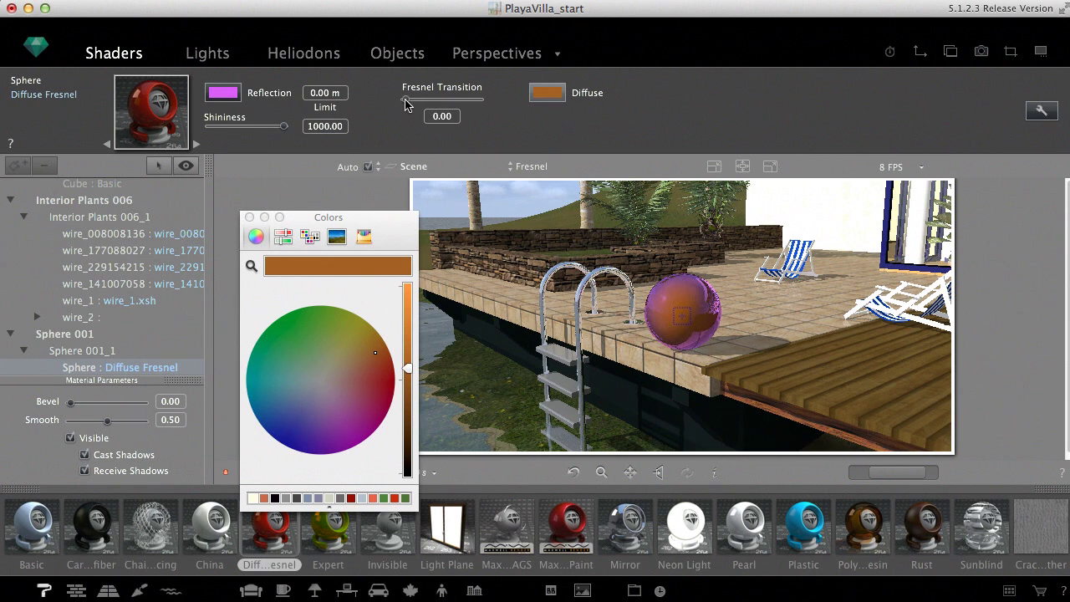
click(249, 217)
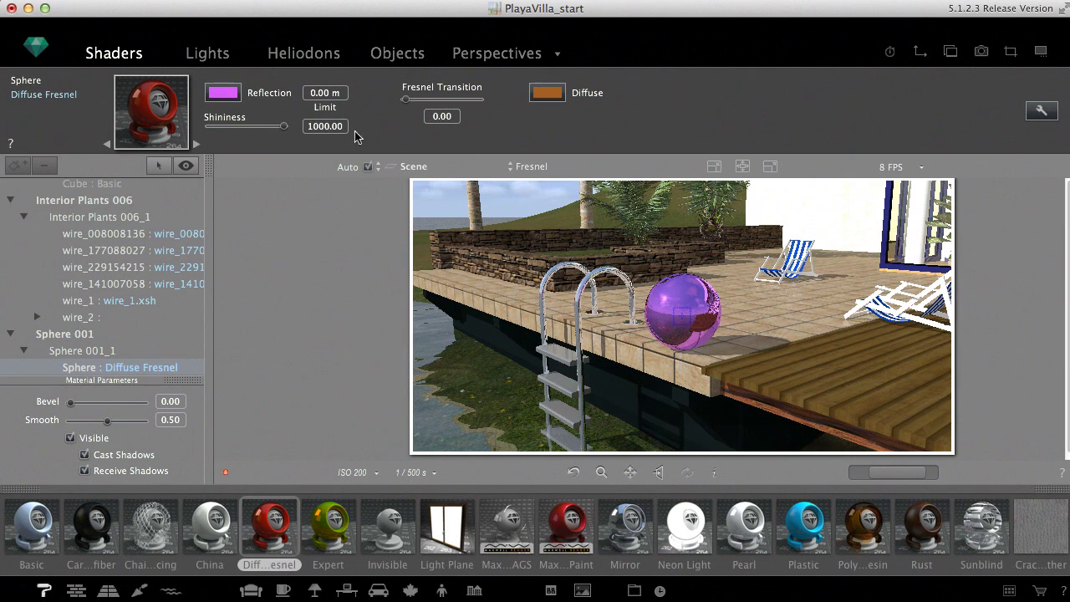
drag(425, 100, 455, 105)
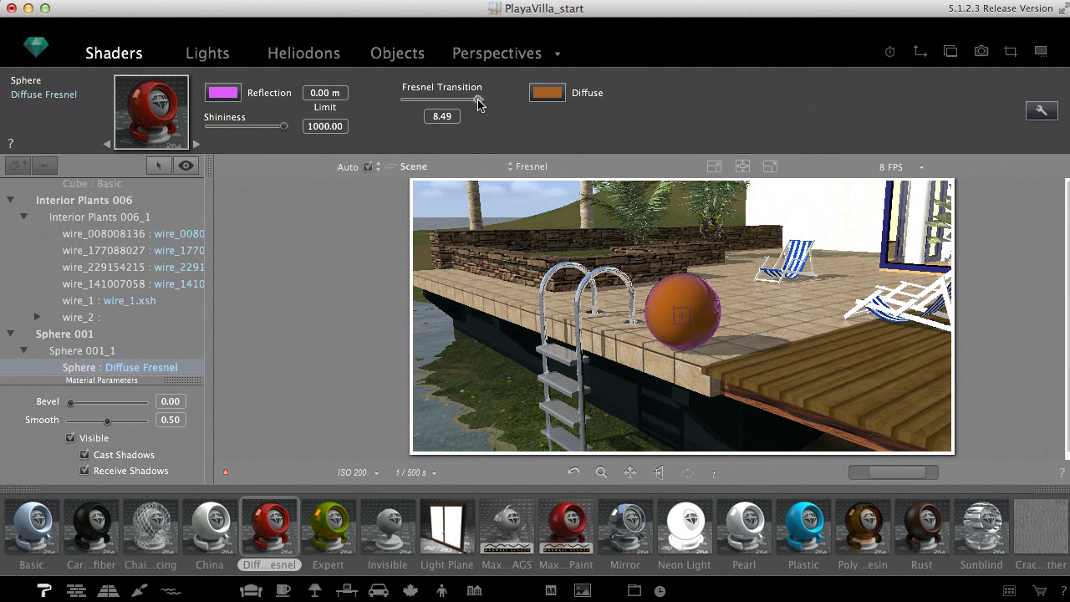
click(438, 101)
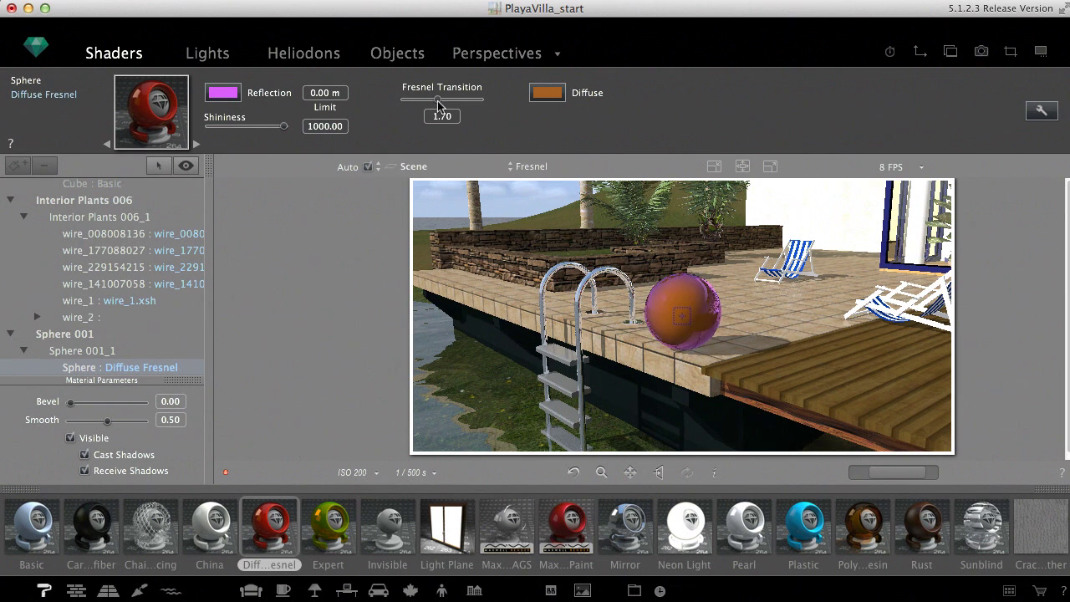
drag(438, 103, 435, 102)
- Switch to the Neon interior view and apply Neon Light to the floor lamp at power 6.15
click(529, 168)
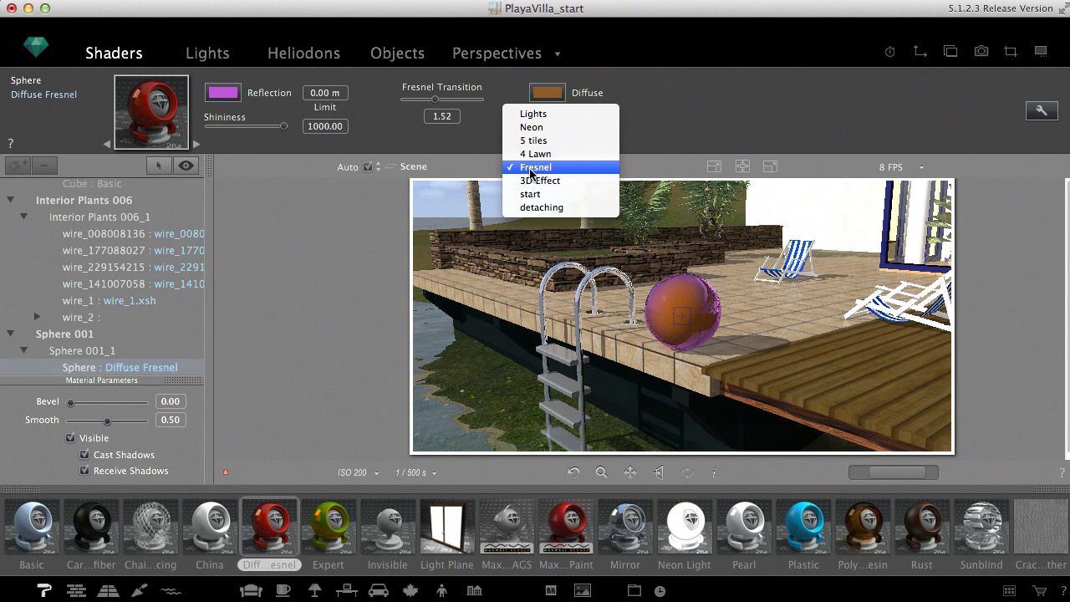
click(532, 127)
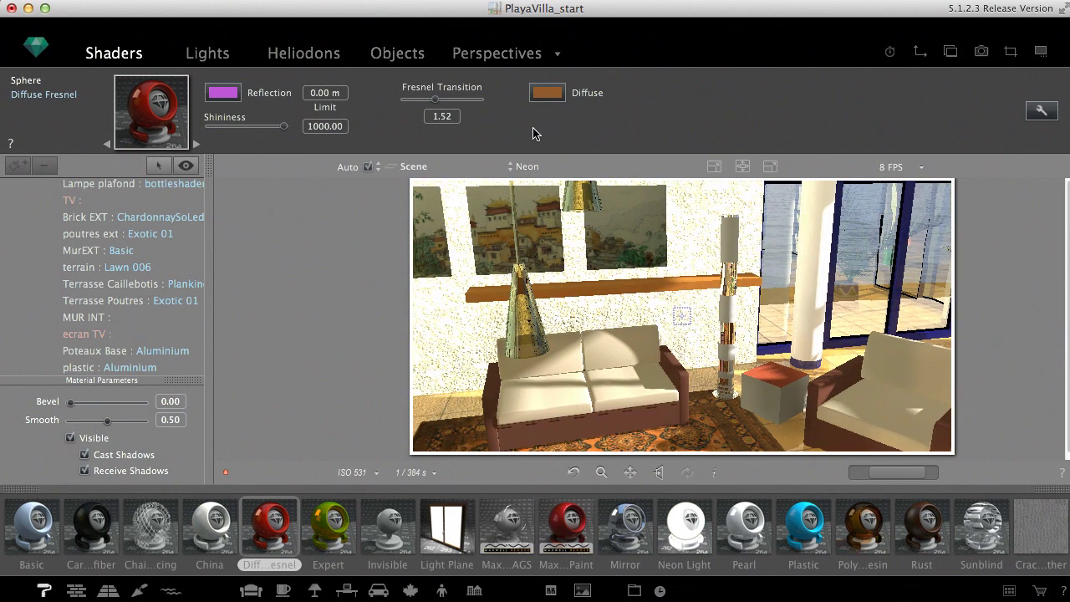
click(726, 315)
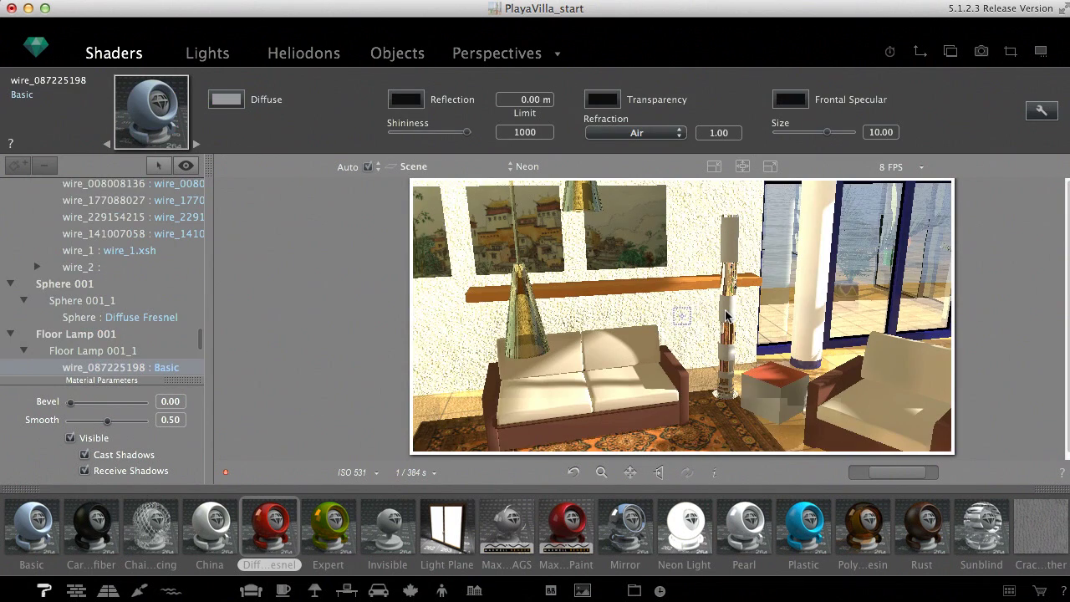
drag(690, 528, 724, 320)
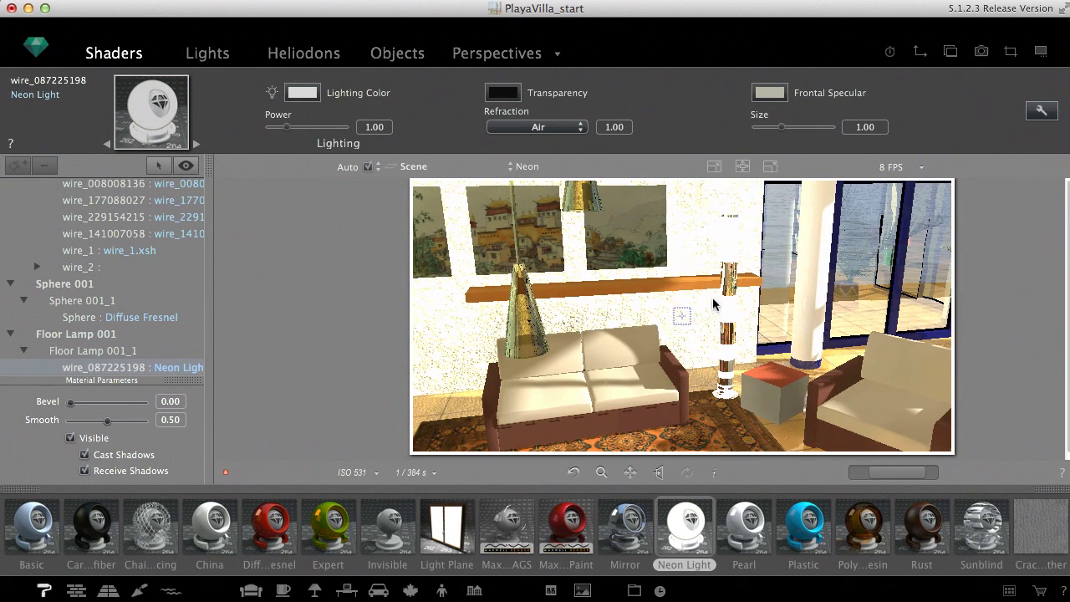
click(298, 129)
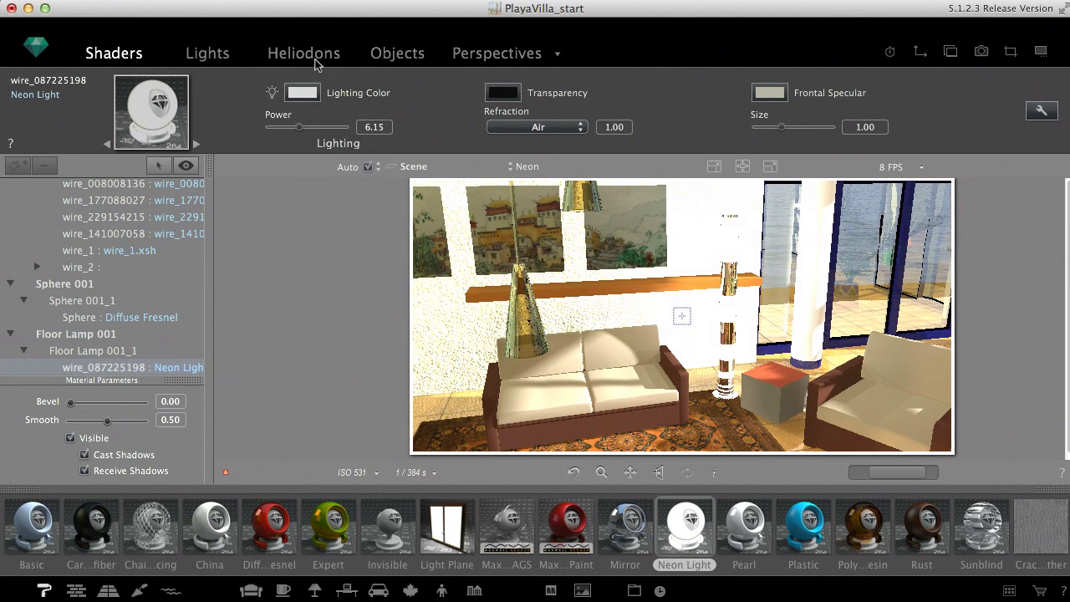
- Lower the sun's elevation to -5.26 in the Heliodons settings for a night interior
click(318, 51)
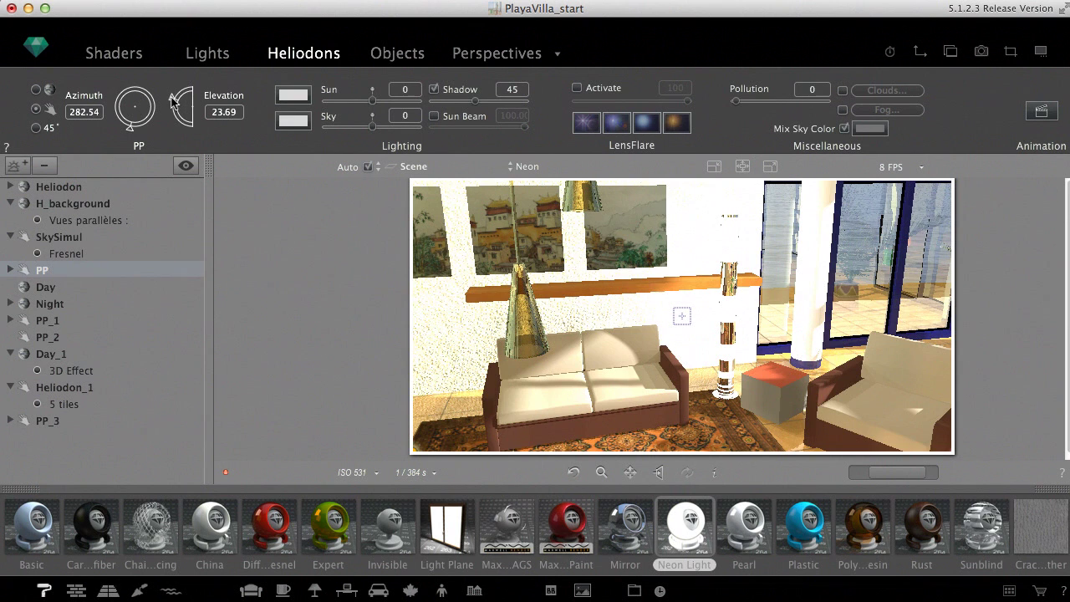
drag(172, 100, 173, 113)
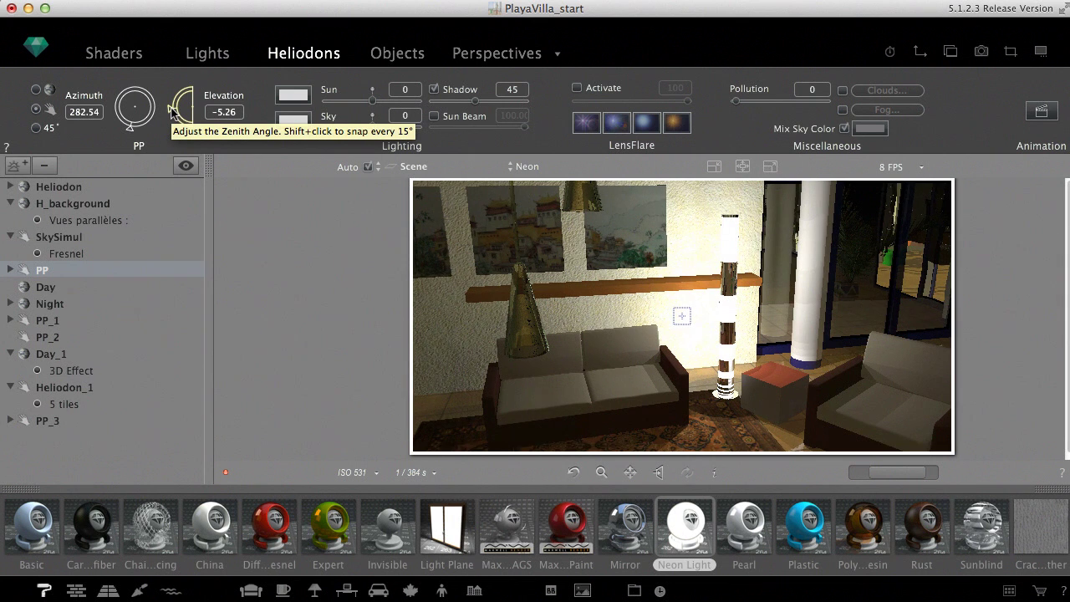
click(124, 54)
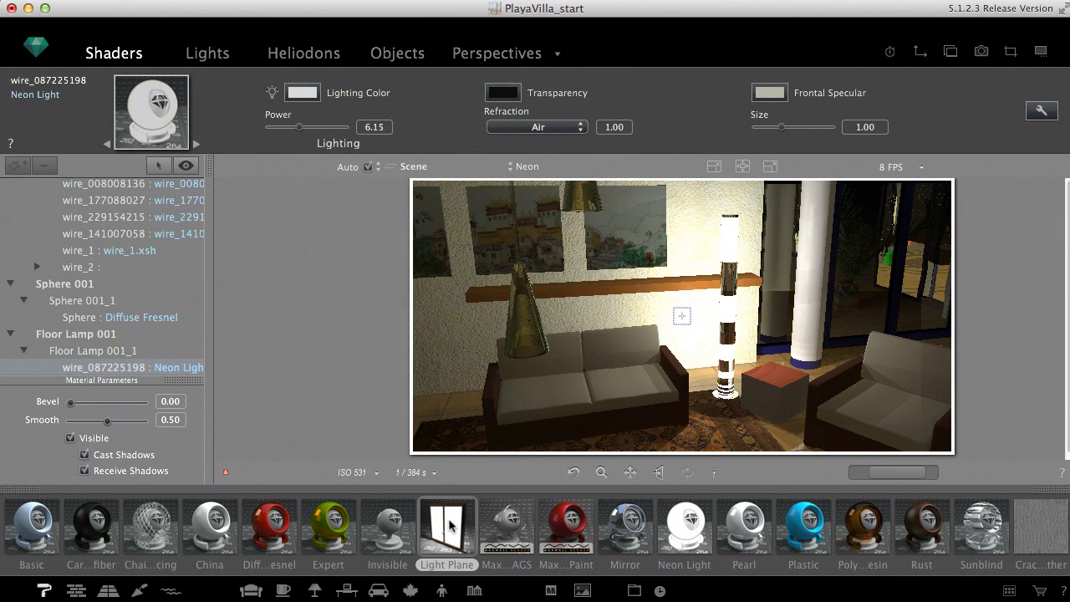
- Apply the Light Plane shader to the cube beside the armchair at power 10.06
drag(468, 520, 775, 382)
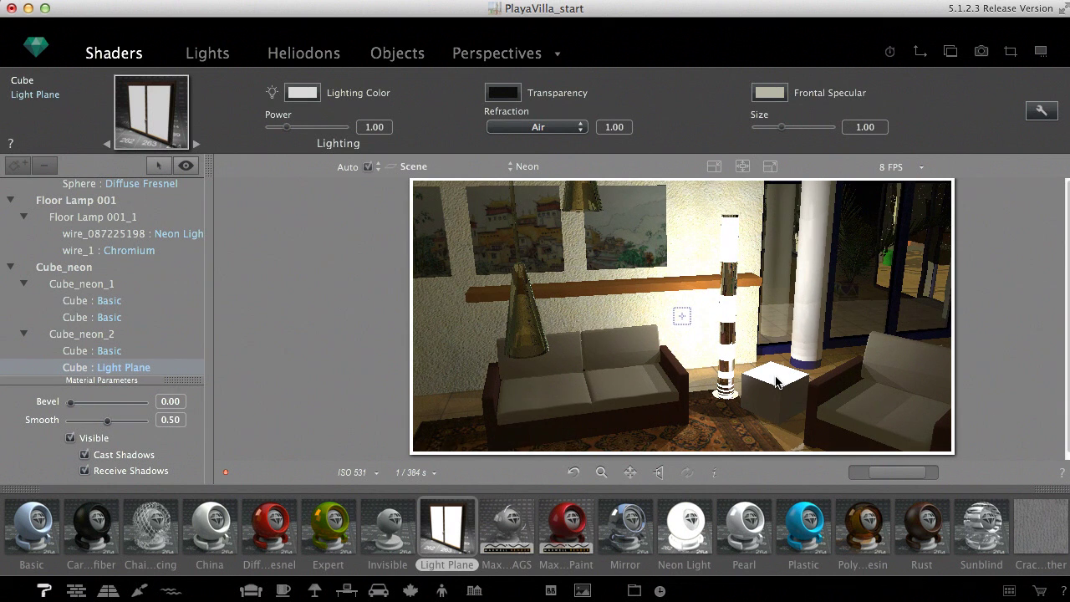
drag(287, 127, 303, 129)
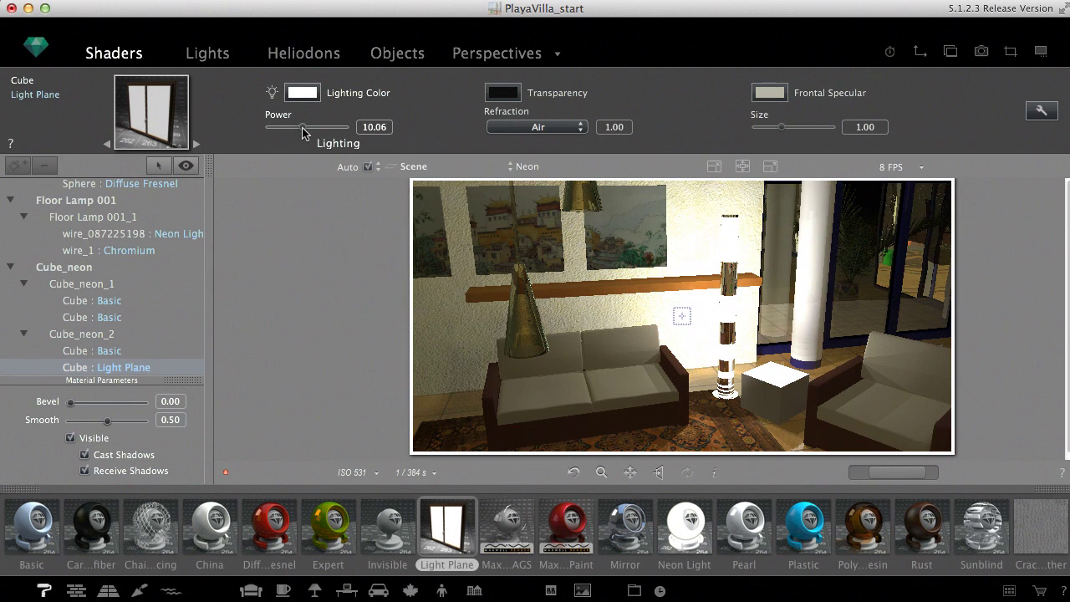
click(498, 53)
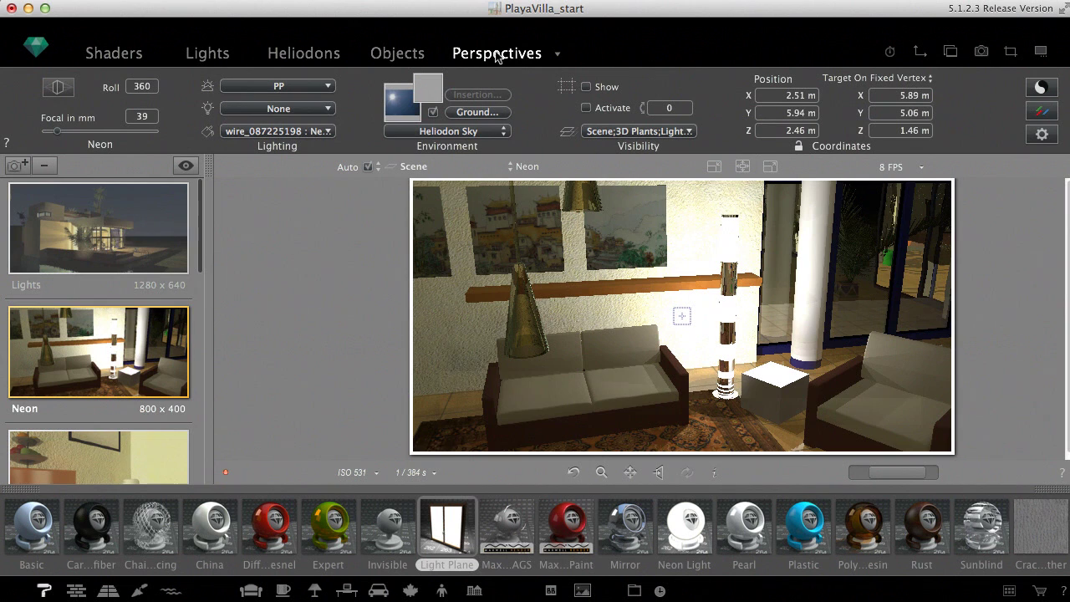
click(306, 134)
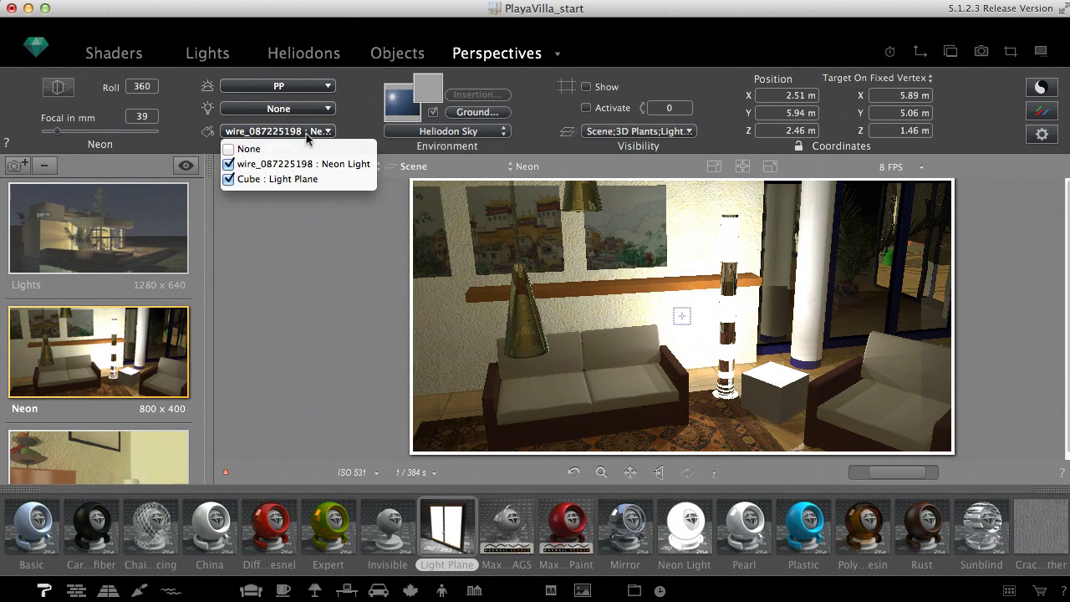
click(307, 134)
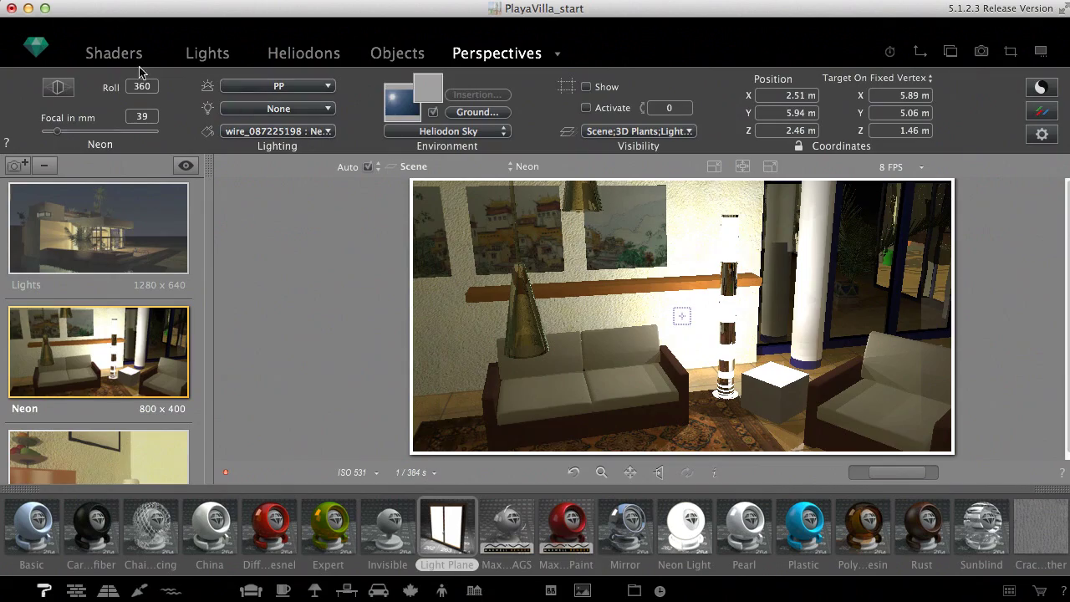
- Apply BrickWall 004 to the close-up wall and tune relief to bump -0.95, normal 0.59
click(114, 53)
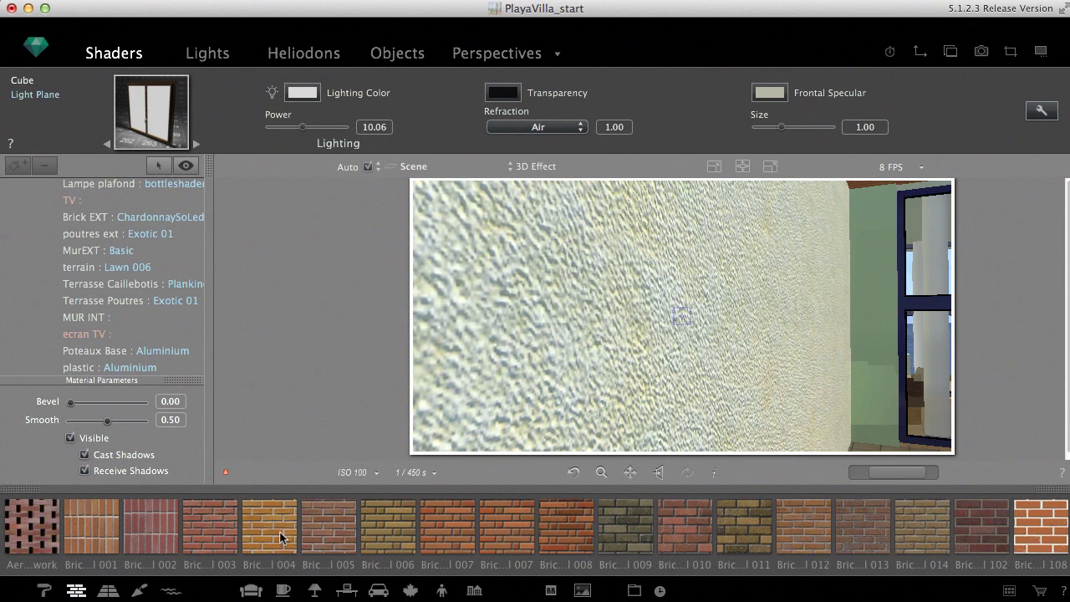
drag(283, 539, 507, 402)
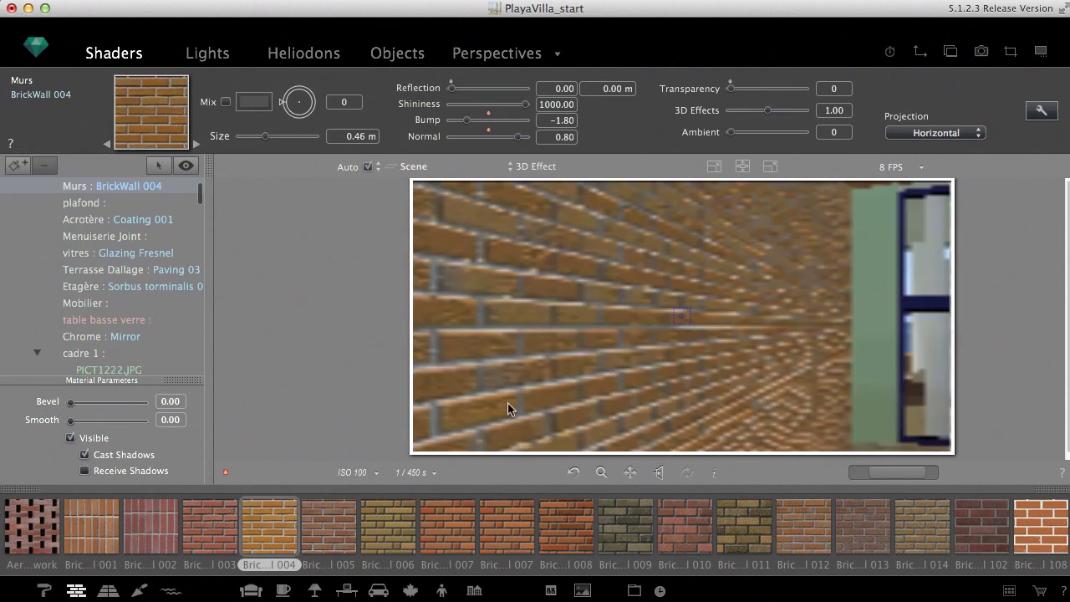
click(489, 136)
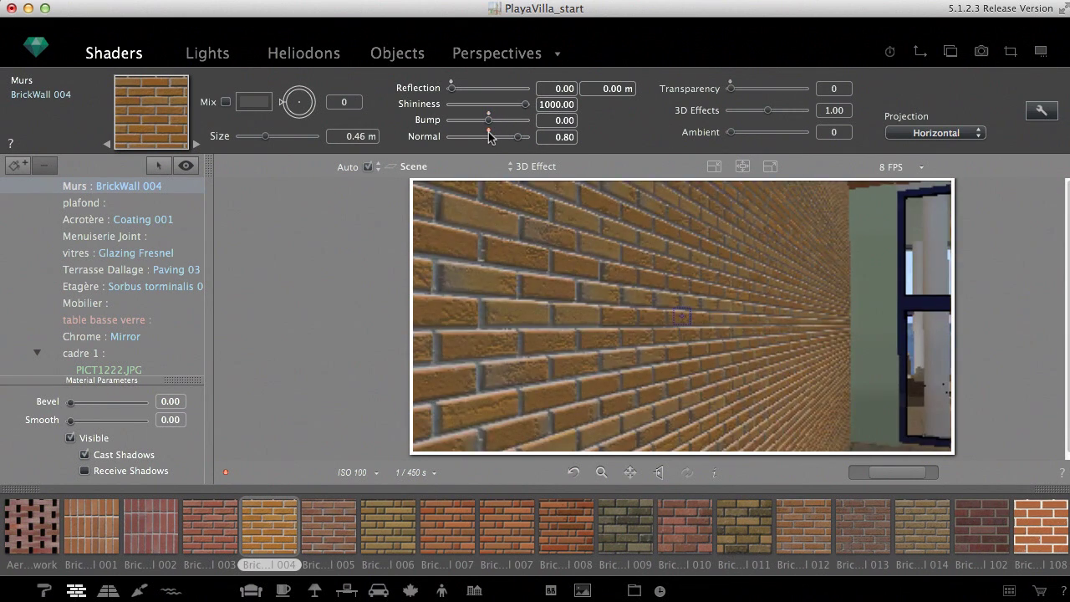
click(731, 110)
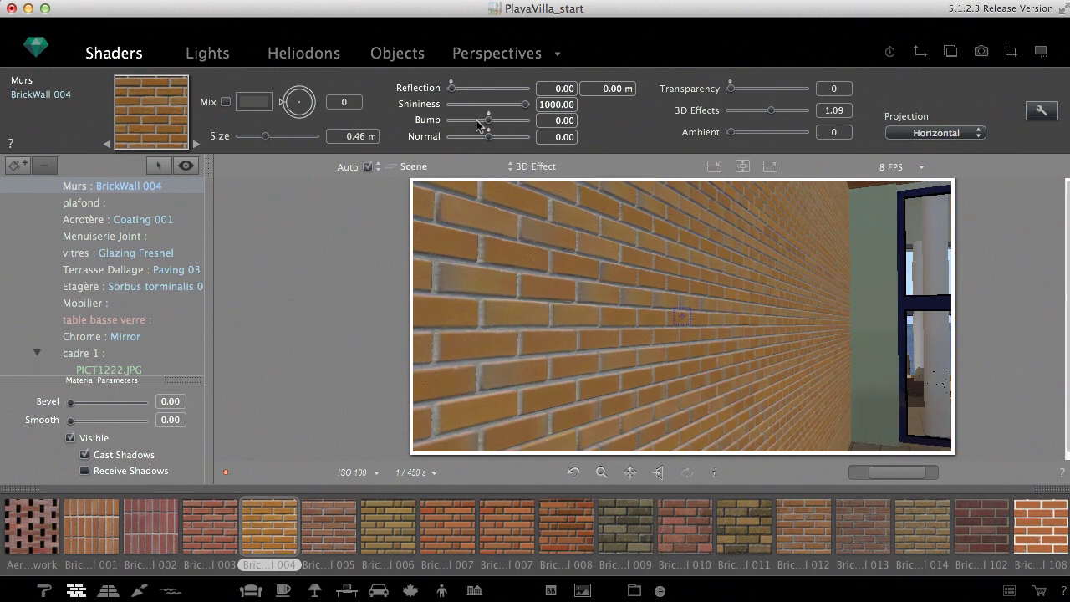
drag(486, 136, 508, 137)
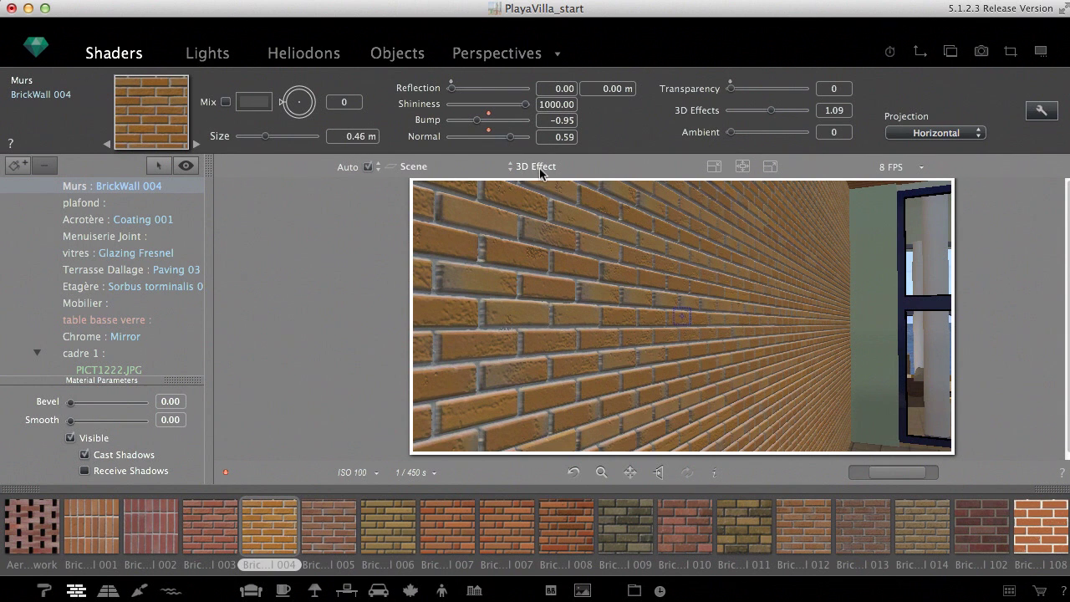
- Switch to the 4 Lawn view and lower the Lawn 006 terrain's first blend threshold
click(540, 168)
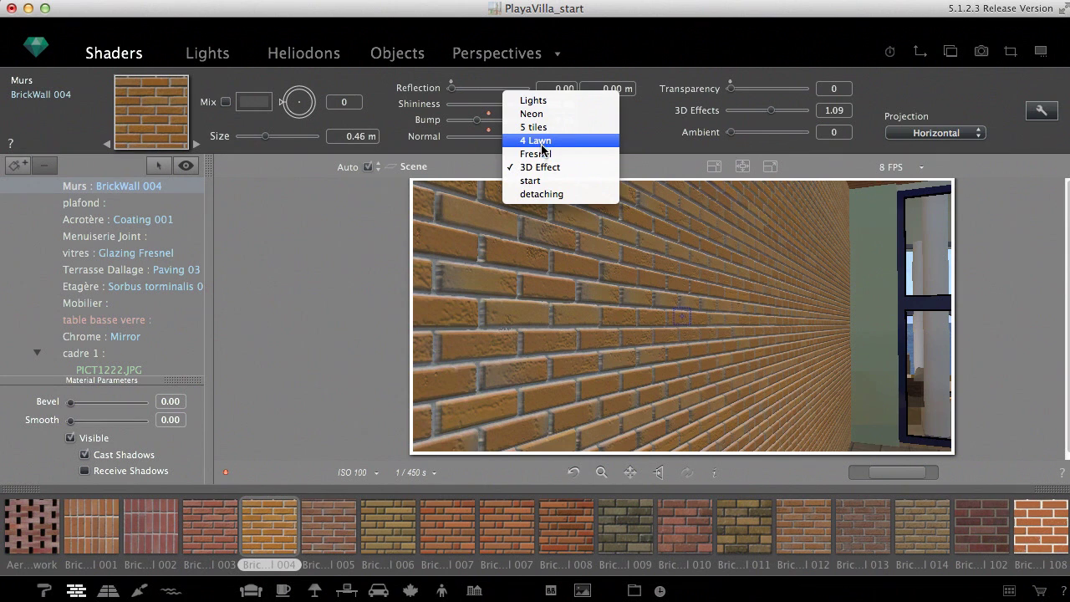
click(541, 142)
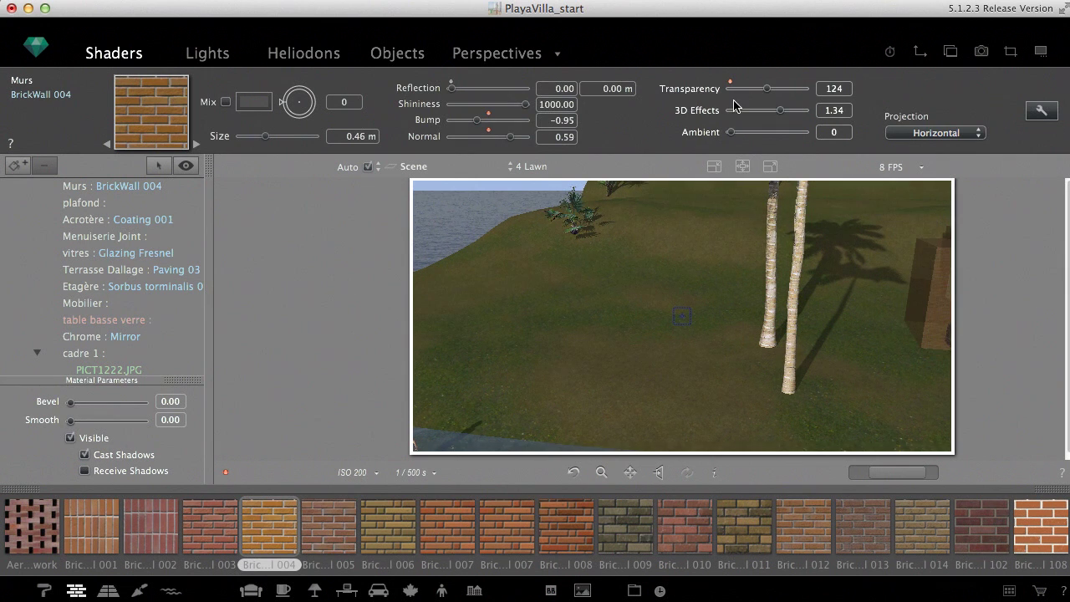
click(668, 267)
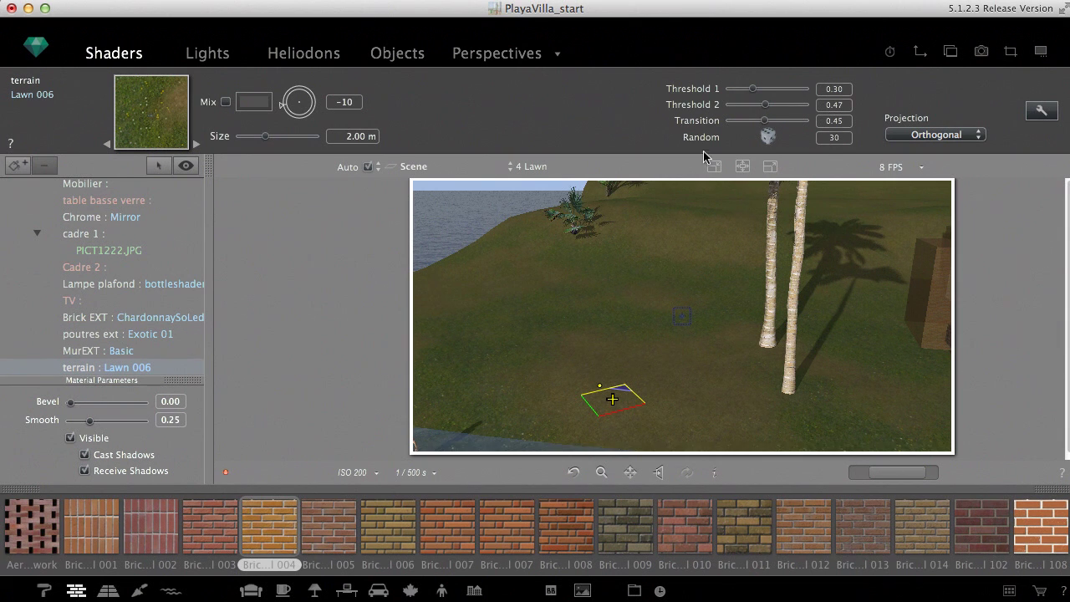
drag(752, 88, 715, 124)
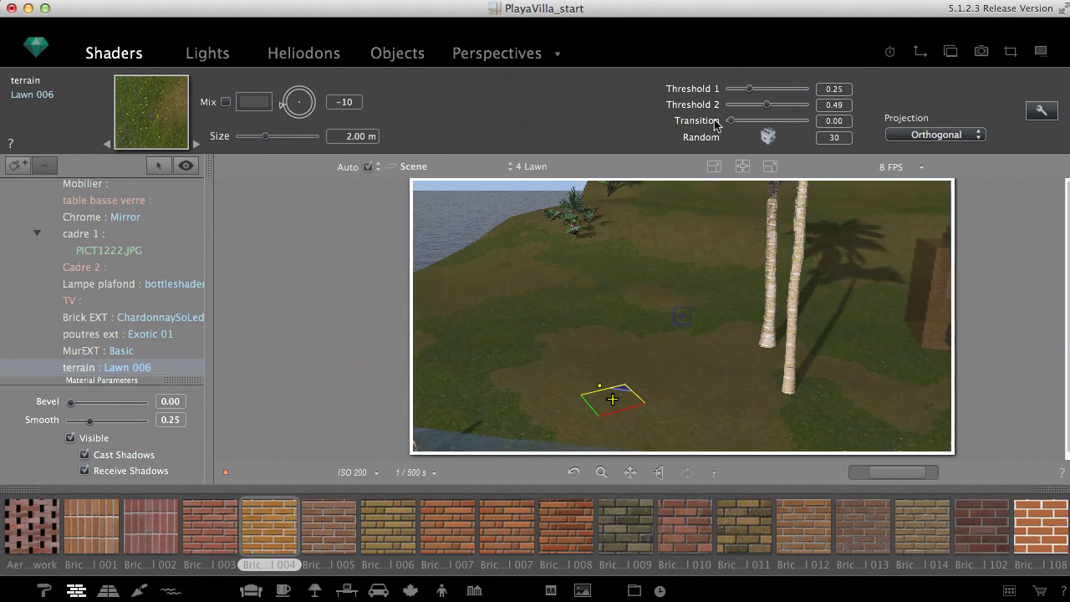
- Set the lawn transition to 0.34 and reshuffle the Random value three times to 60
click(756, 121)
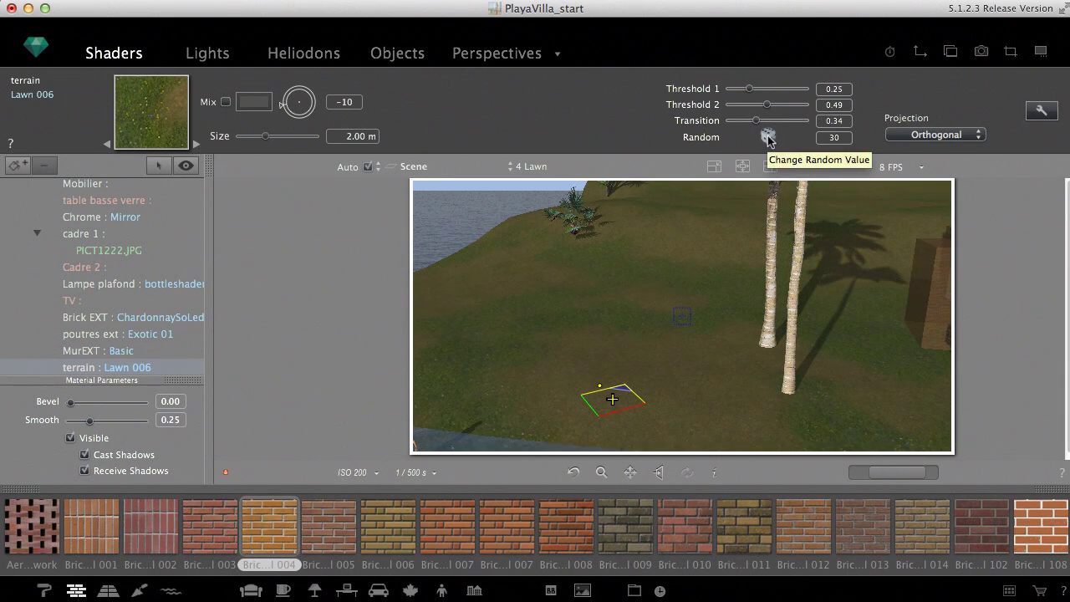
click(767, 136)
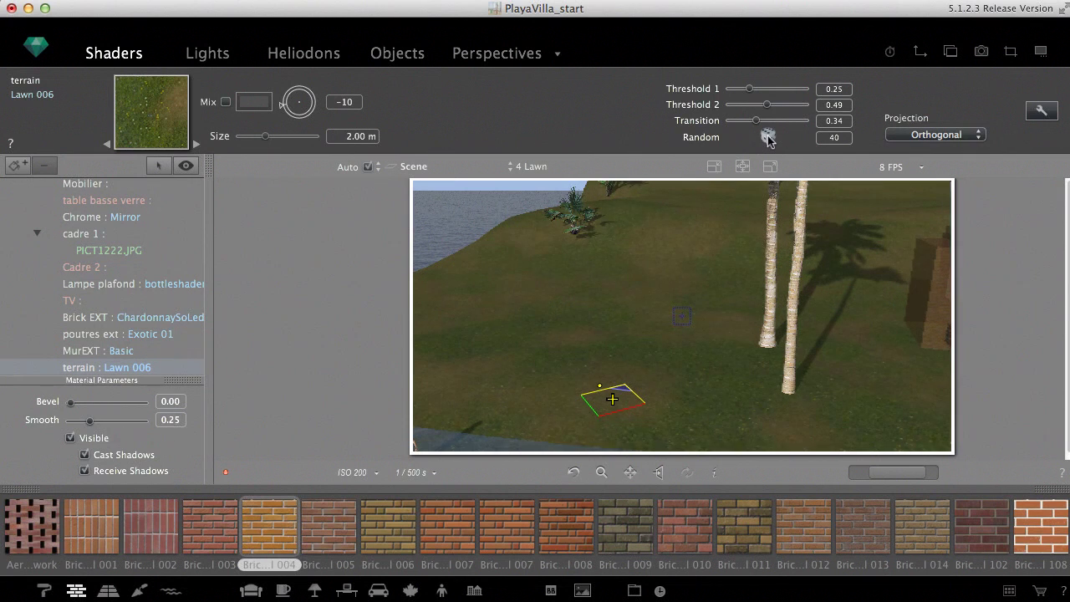
click(767, 137)
click(767, 136)
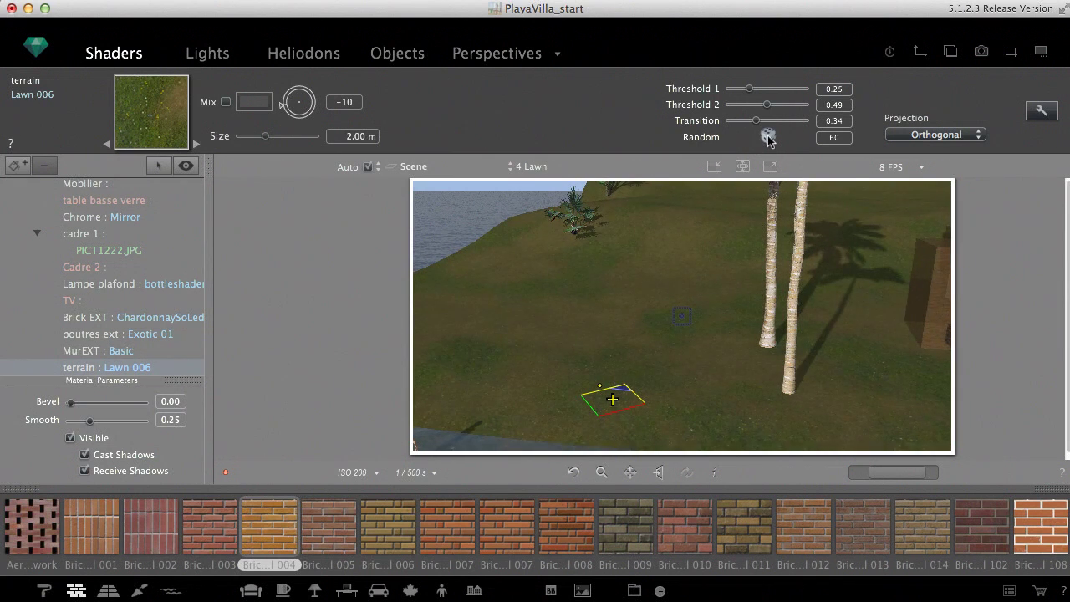
click(533, 167)
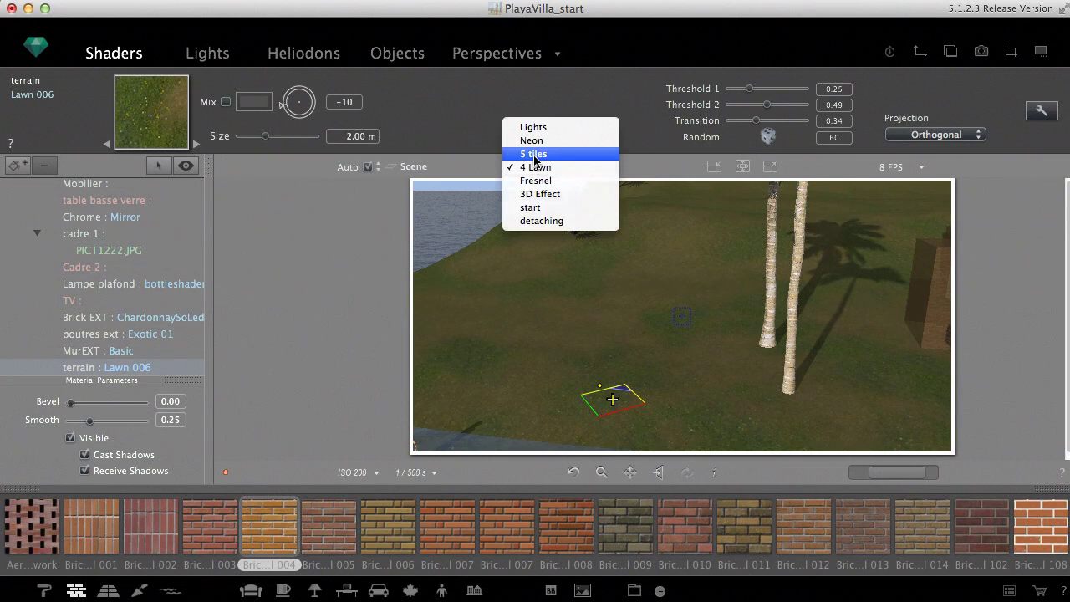
- Switch to the 5 tiles view and cover the Dalle RDC floor with elm 040 parquet at 0.40 m
click(533, 154)
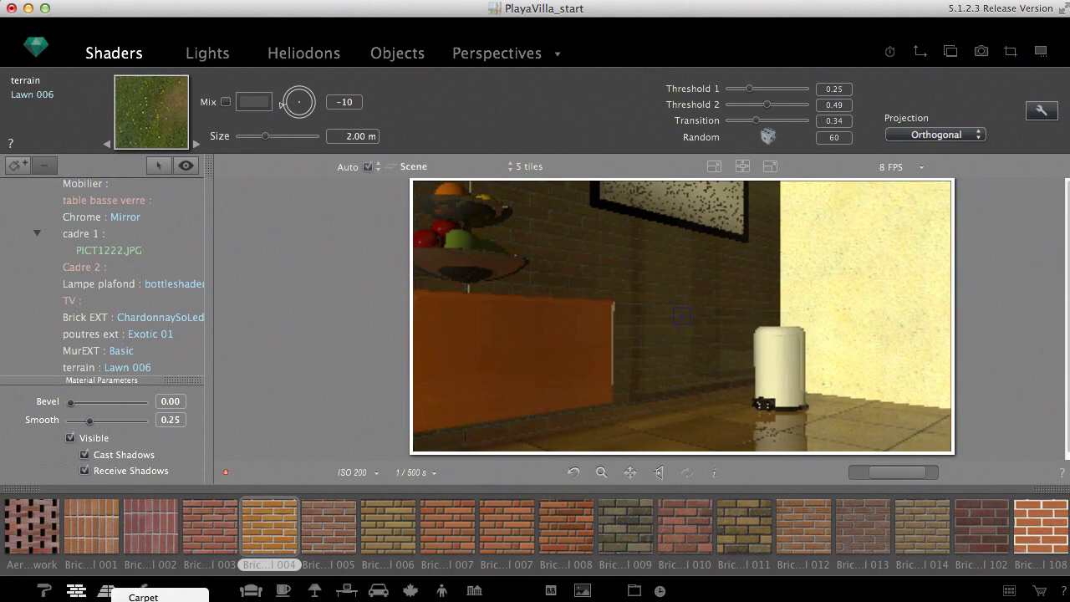
click(110, 592)
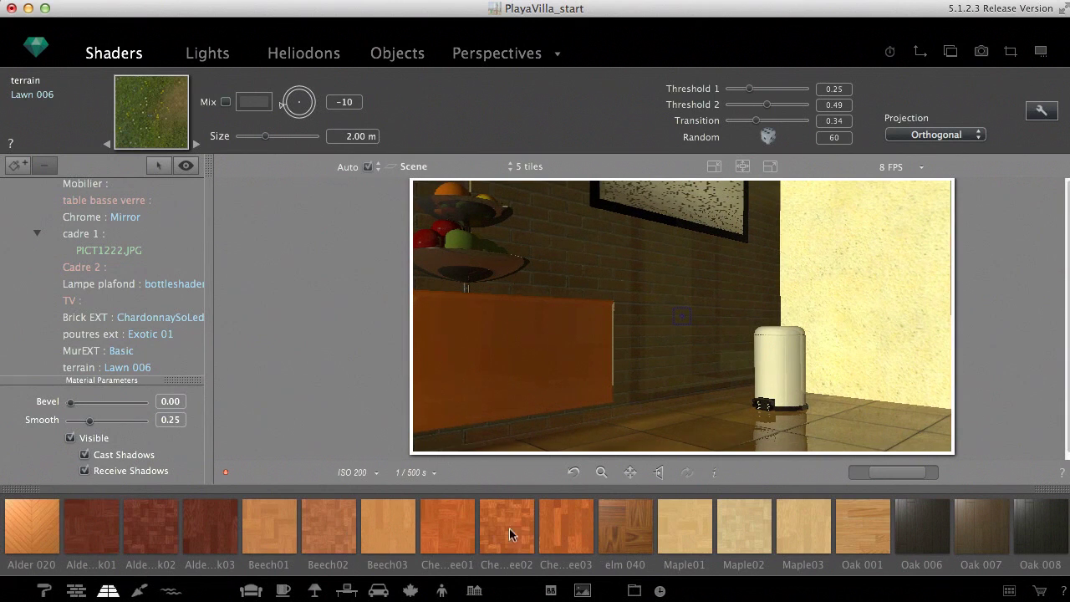
drag(628, 520, 616, 448)
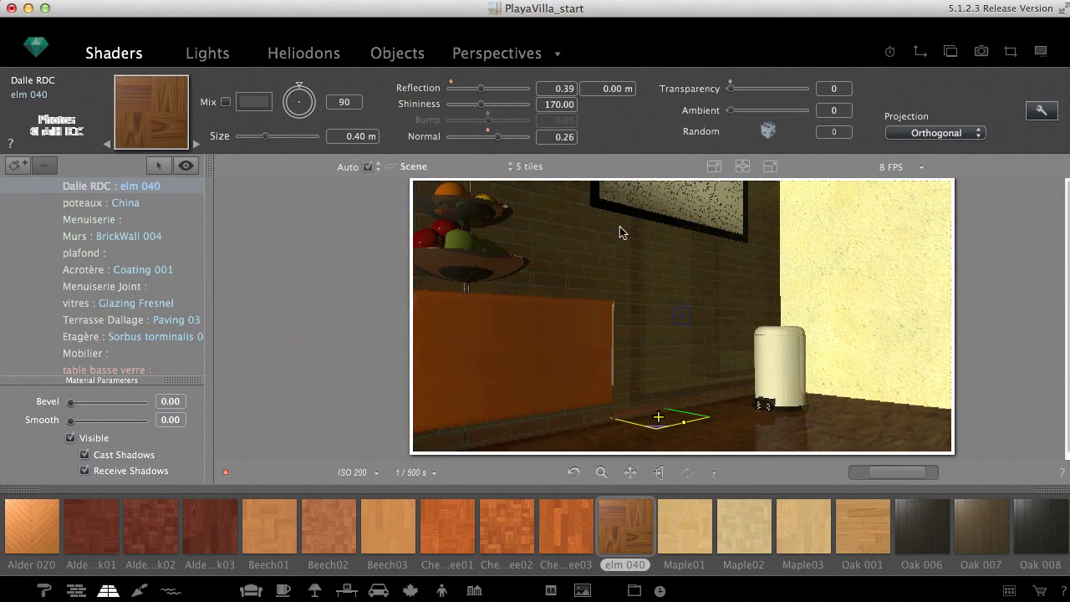
click(757, 111)
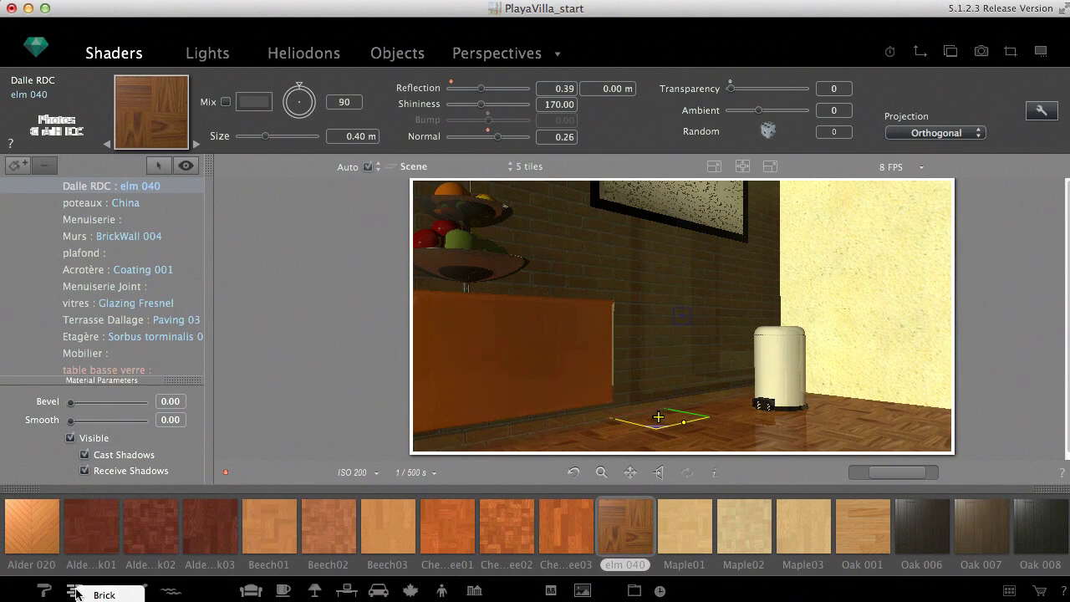
- Apply the Mix 25006-D red mosaic at 0.10 m to the Murs walls and randomize its tiles
click(106, 585)
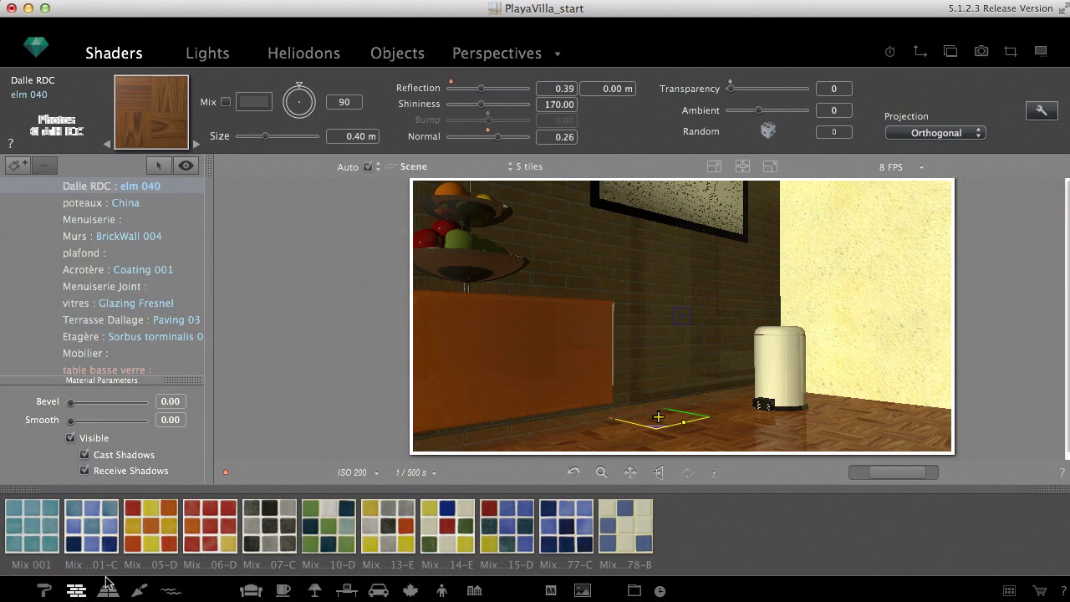
drag(202, 537, 659, 328)
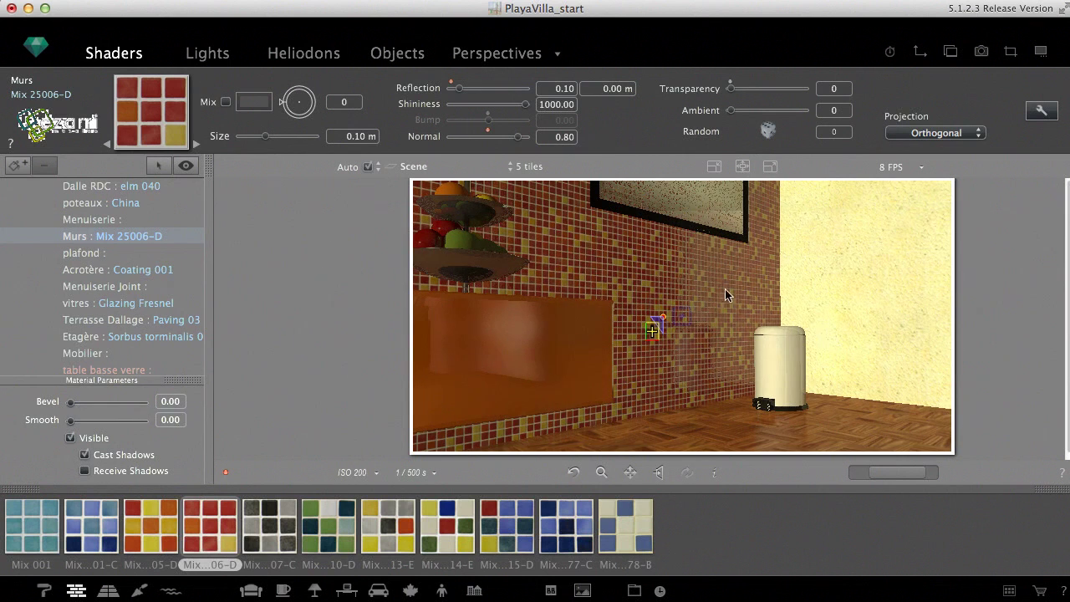
click(767, 132)
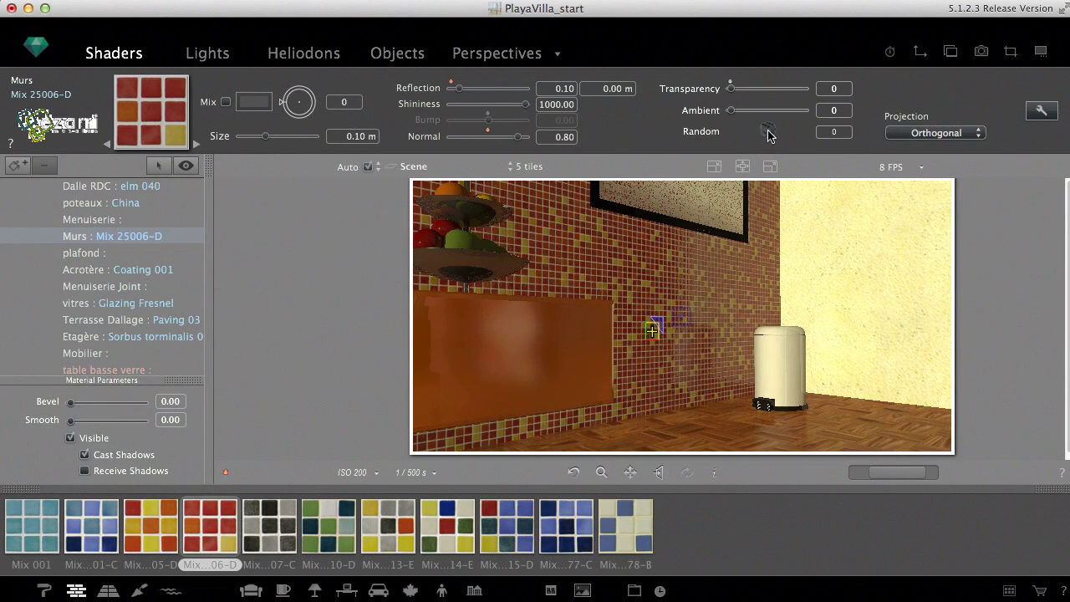